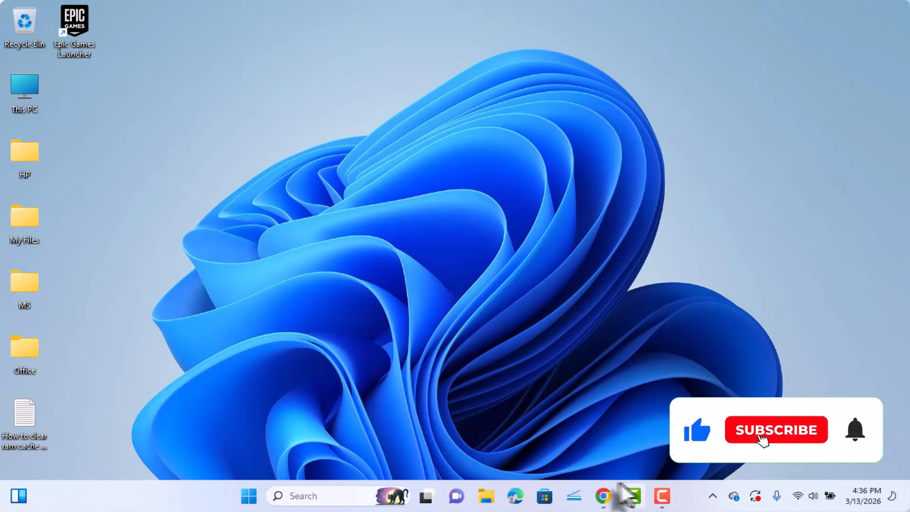
- Switch to Chrome and open the Microsoft 365 Apps admin center at config.office.com
{"action": "left_click", "coordinate": [604, 496]}
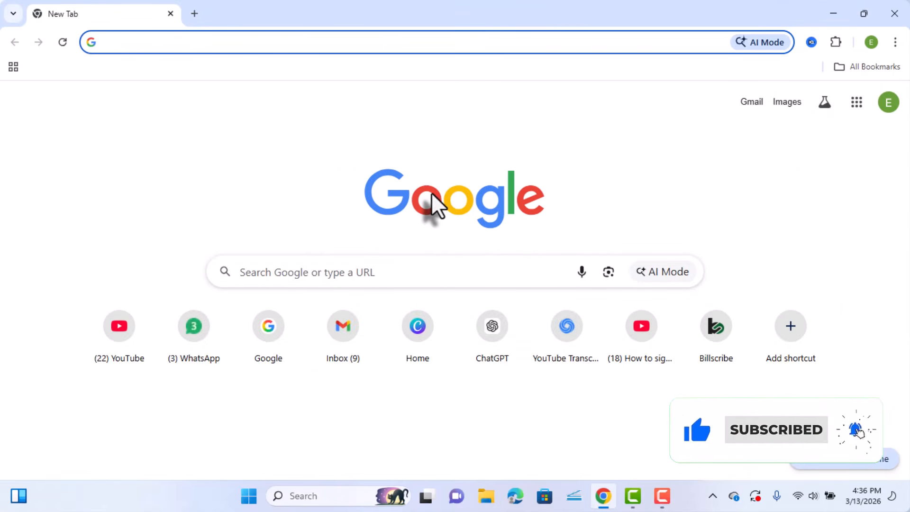
{"action": "type", "text": "conf"}
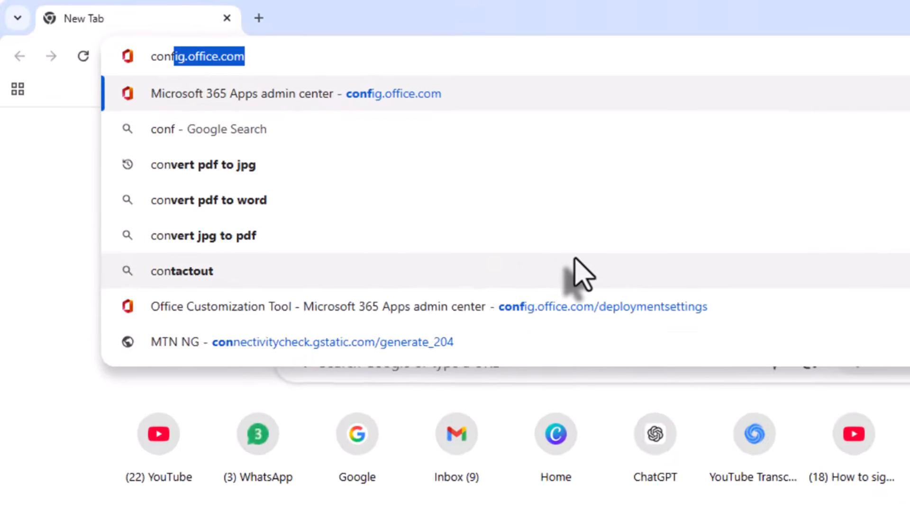
{"action": "key", "text": "Right"}
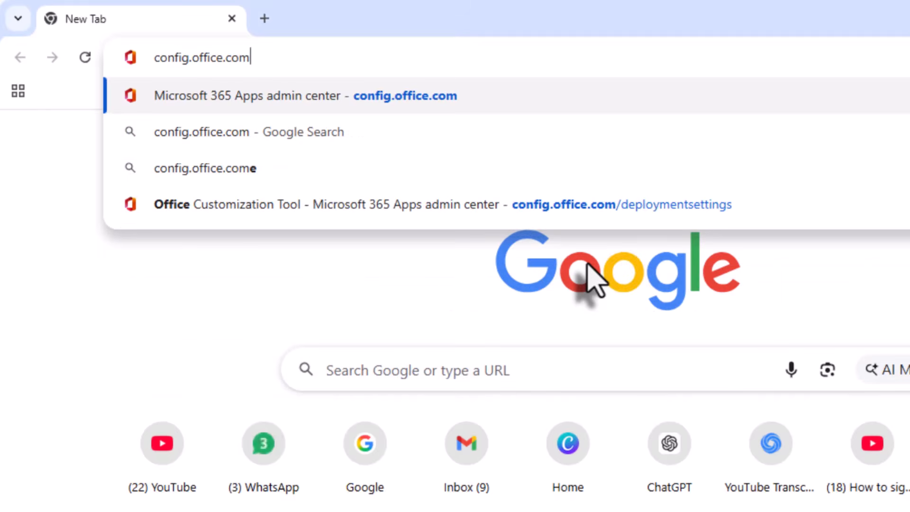
{"action": "key", "text": "Return"}
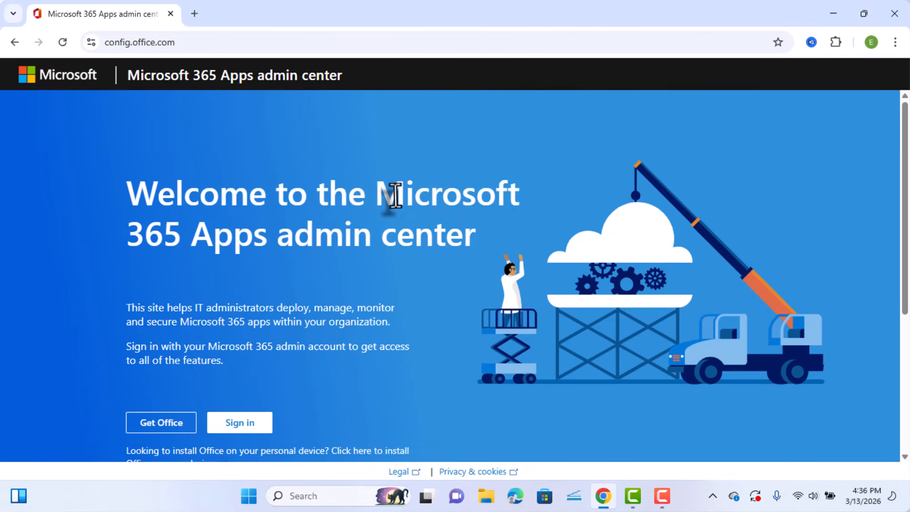
- Create a new configuration without signing in and choose Office LTSC Professional Plus 2024 - Volume License as the Office suite
{"action": "scroll", "coordinate": [398, 194], "scroll_direction": "down", "scroll_amount": 3}
{"action": "scroll", "coordinate": [413, 292], "scroll_direction": "down", "scroll_amount": 2}
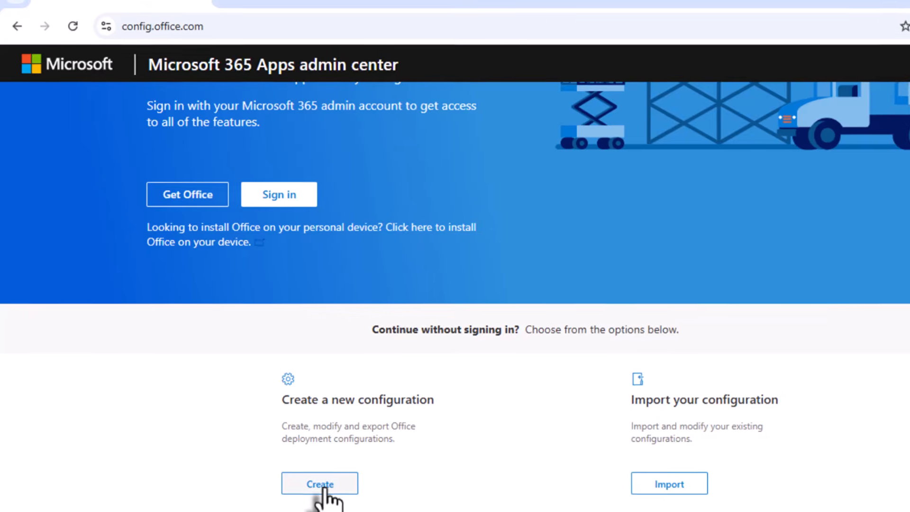
{"action": "left_click", "coordinate": [323, 488]}
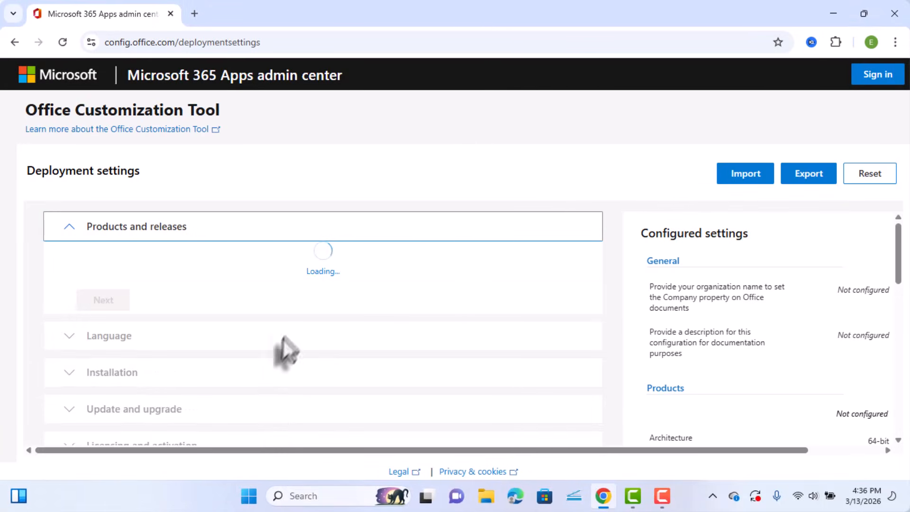
{"action": "scroll", "coordinate": [359, 263], "scroll_direction": "down", "scroll_amount": 1}
{"action": "scroll", "coordinate": [359, 262], "scroll_direction": "down", "scroll_amount": 1}
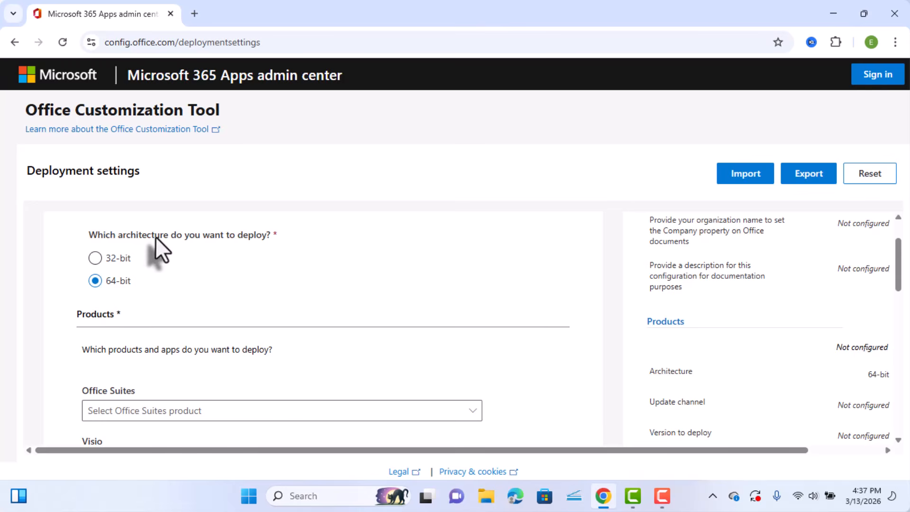
{"action": "scroll", "coordinate": [299, 280], "scroll_direction": "down", "scroll_amount": 1}
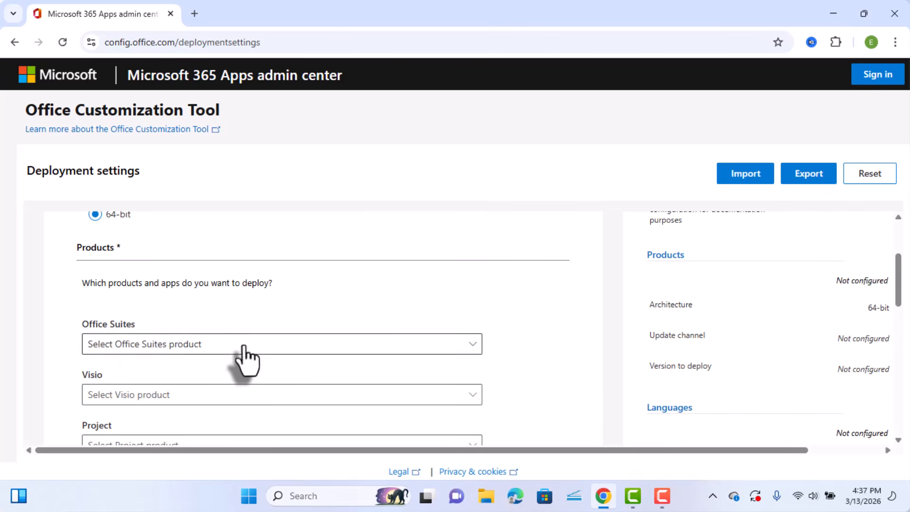
{"action": "left_click", "coordinate": [172, 348]}
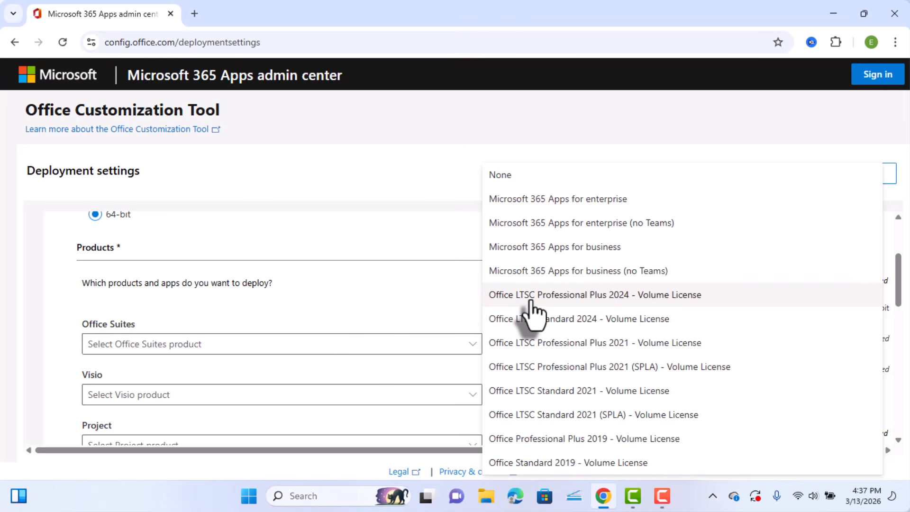
{"action": "left_click", "coordinate": [531, 297]}
- Exclude Access, OneNote, OneDrive Desktop, Outlook (classic) and Publisher from the deployment and proceed to the language settings
{"action": "scroll", "coordinate": [366, 362], "scroll_direction": "down", "scroll_amount": 4}
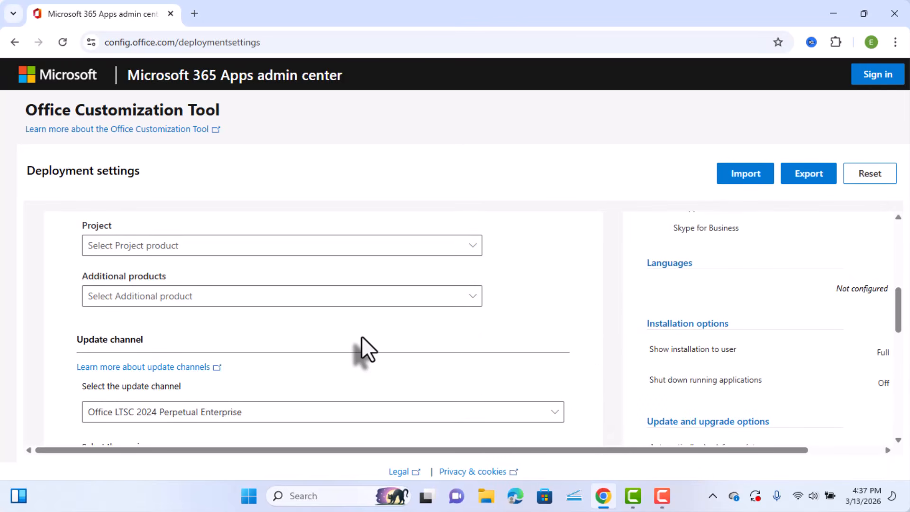
{"action": "scroll", "coordinate": [361, 335], "scroll_direction": "down", "scroll_amount": 6}
{"action": "scroll", "coordinate": [78, 282], "scroll_direction": "up", "scroll_amount": 1}
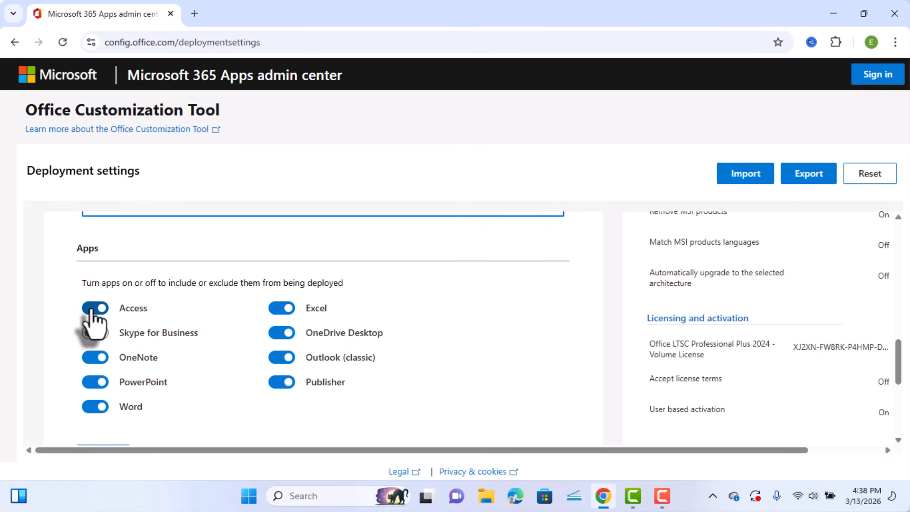
{"action": "left_click", "coordinate": [95, 332]}
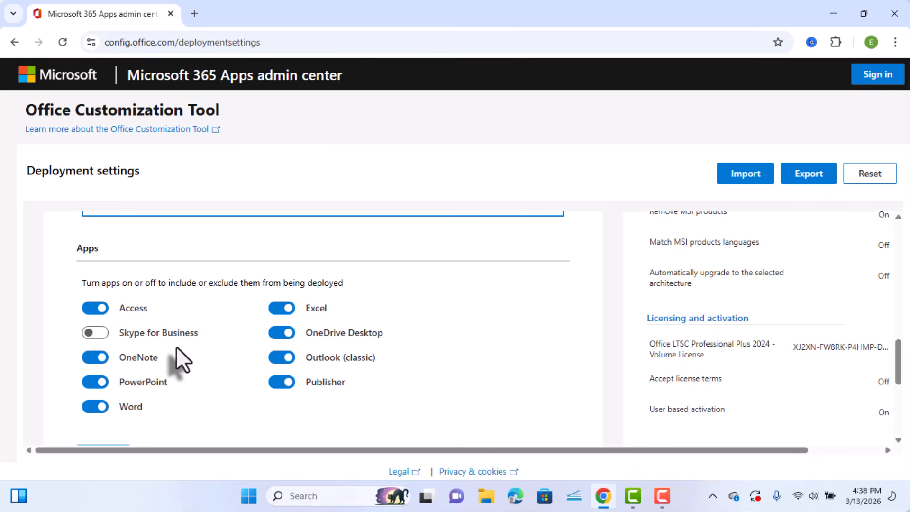
{"action": "left_click", "coordinate": [97, 309]}
{"action": "left_click", "coordinate": [96, 359]}
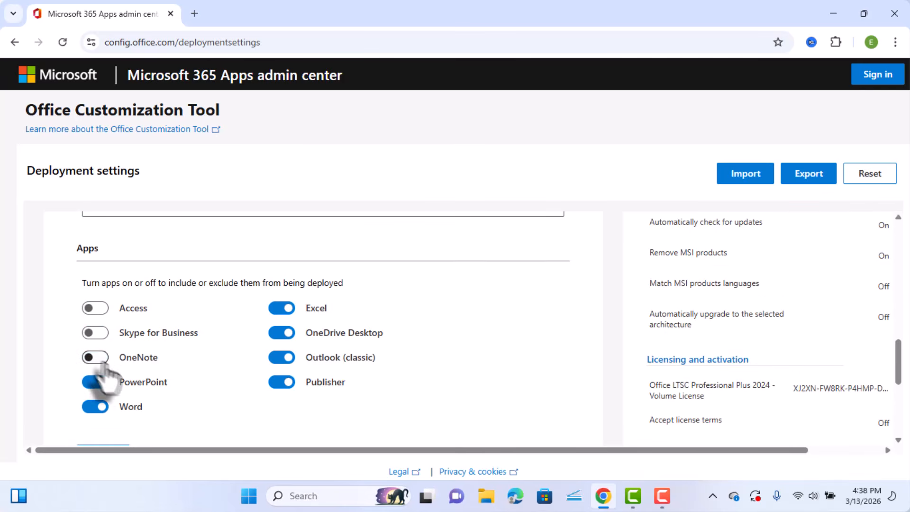
{"action": "left_click", "coordinate": [279, 335]}
{"action": "left_click", "coordinate": [281, 359]}
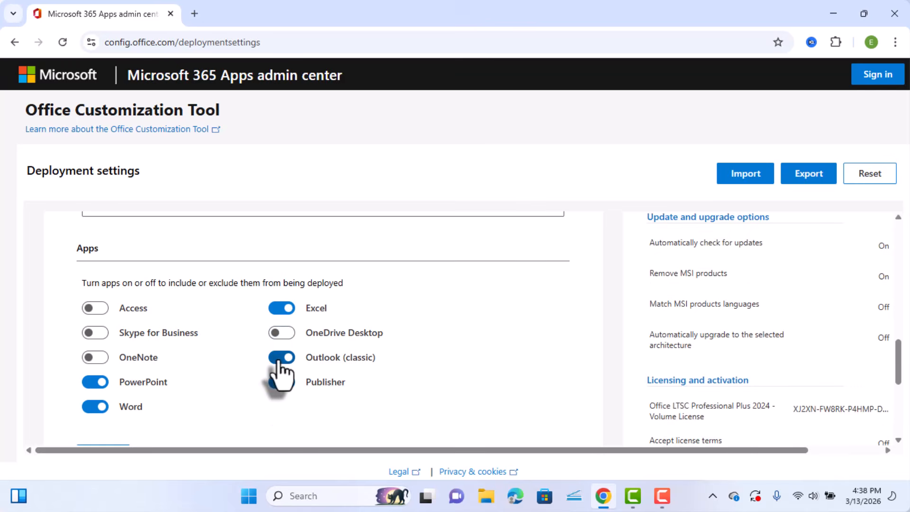
{"action": "left_click", "coordinate": [280, 383]}
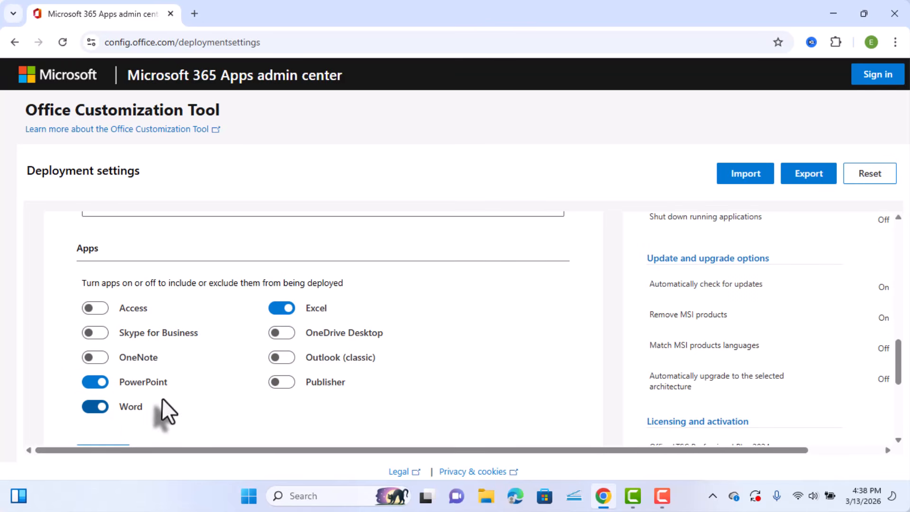
{"action": "scroll", "coordinate": [161, 397], "scroll_direction": "down", "scroll_amount": 2}
{"action": "left_click", "coordinate": [129, 413]}
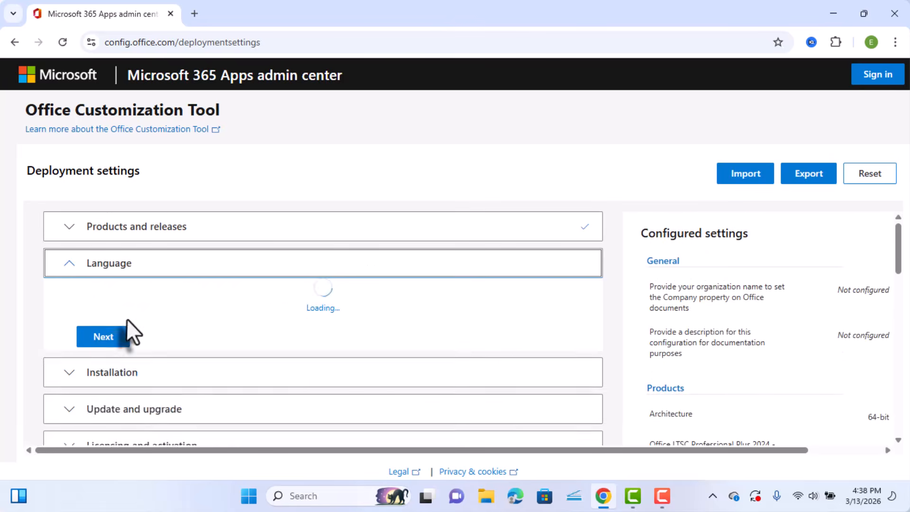
- Set the primary language to English (United States) and continue to the installation options
{"action": "left_click", "coordinate": [211, 372]}
{"action": "left_click", "coordinate": [266, 333]}
{"action": "left_click", "coordinate": [251, 367]}
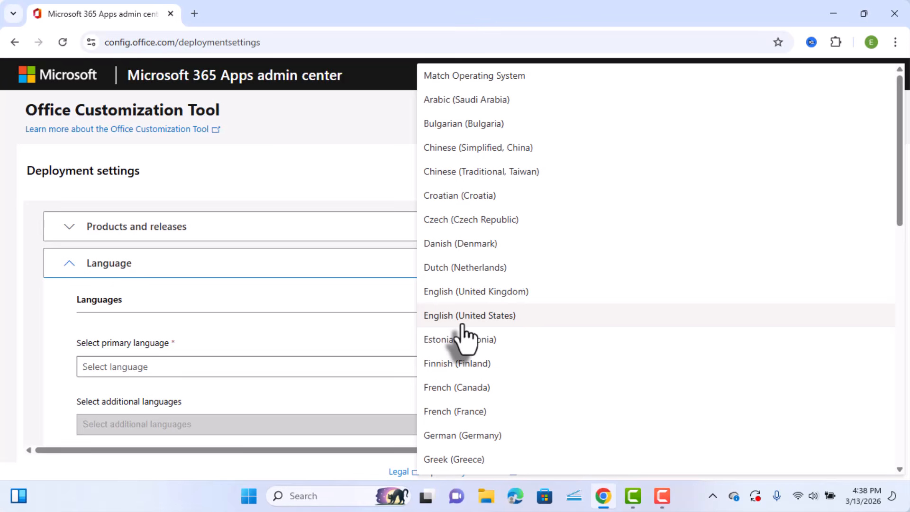
{"action": "left_click", "coordinate": [462, 324]}
{"action": "scroll", "coordinate": [452, 365], "scroll_direction": "down", "scroll_amount": 4}
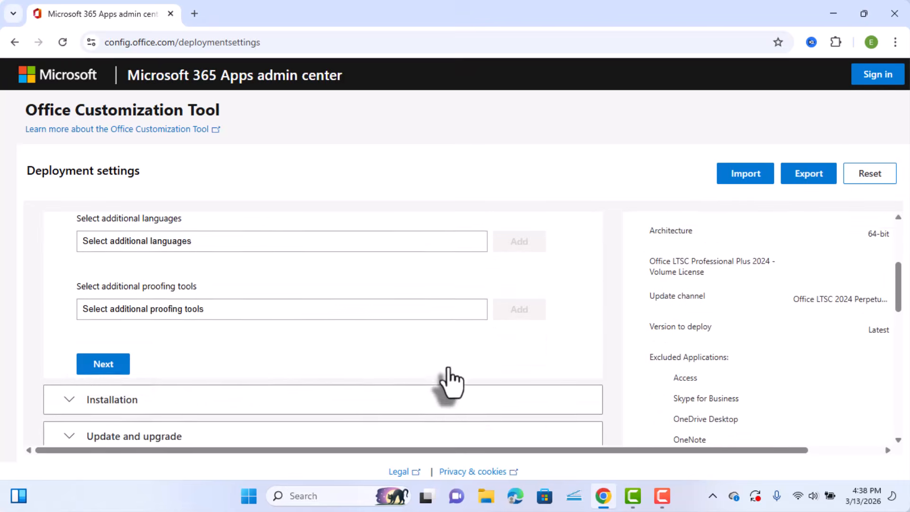
{"action": "left_click", "coordinate": [101, 353]}
- Accept the default installation, upgrade, licensing, general and application preference settings and finish the configuration
{"action": "scroll", "coordinate": [114, 375], "scroll_direction": "down", "scroll_amount": 4}
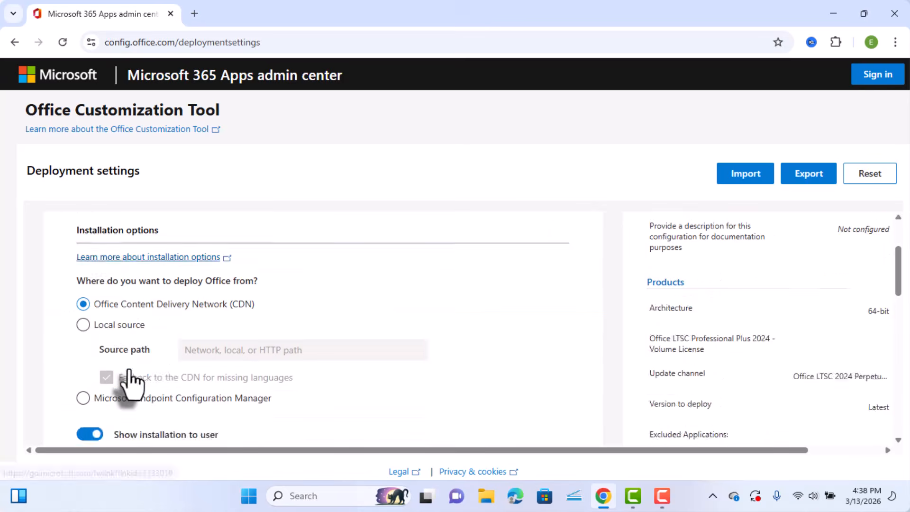
{"action": "left_click", "coordinate": [105, 430]}
{"action": "scroll", "coordinate": [160, 388], "scroll_direction": "down", "scroll_amount": 10}
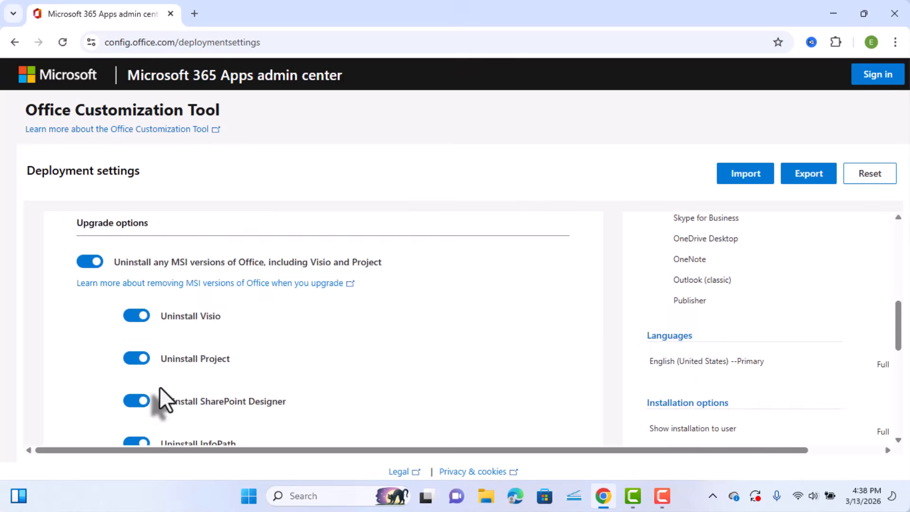
{"action": "left_click", "coordinate": [103, 244]}
{"action": "scroll", "coordinate": [137, 322], "scroll_direction": "down", "scroll_amount": 5}
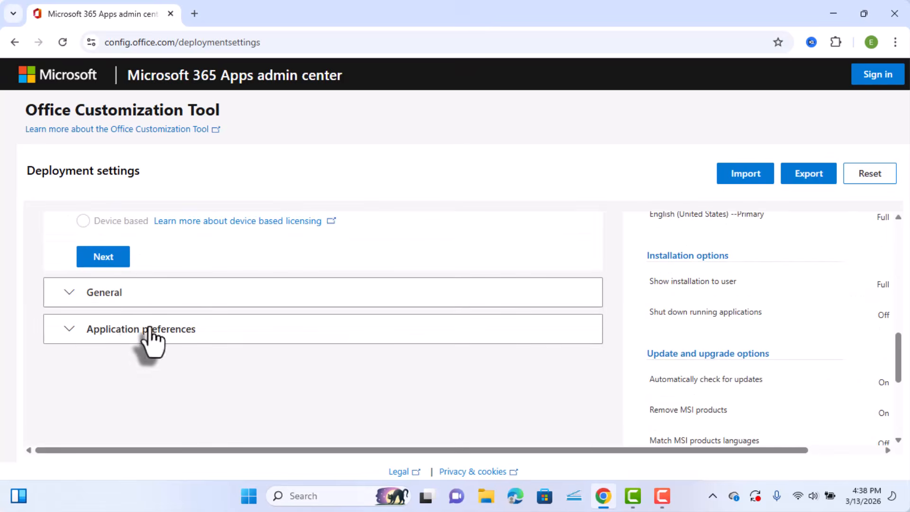
{"action": "left_click", "coordinate": [104, 263]}
{"action": "scroll", "coordinate": [112, 376], "scroll_direction": "down", "scroll_amount": 5}
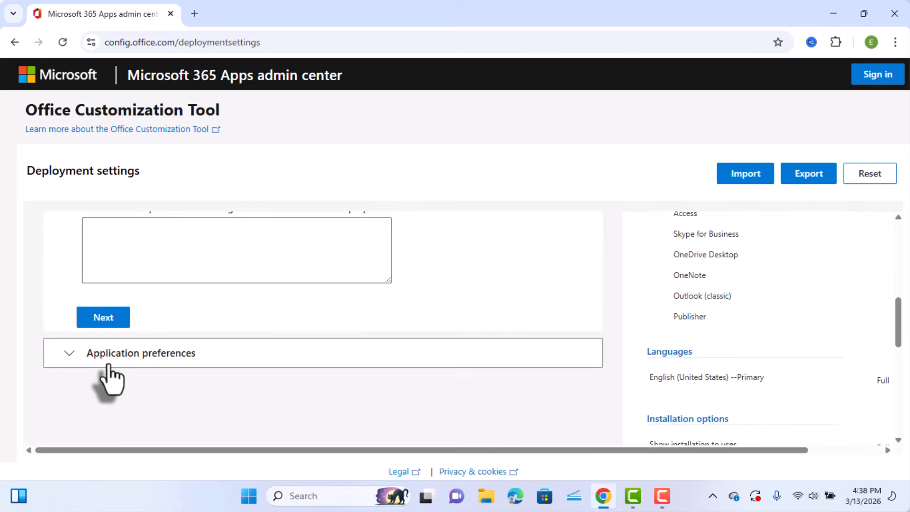
{"action": "left_click", "coordinate": [104, 253]}
{"action": "scroll", "coordinate": [116, 345], "scroll_direction": "down", "scroll_amount": 15}
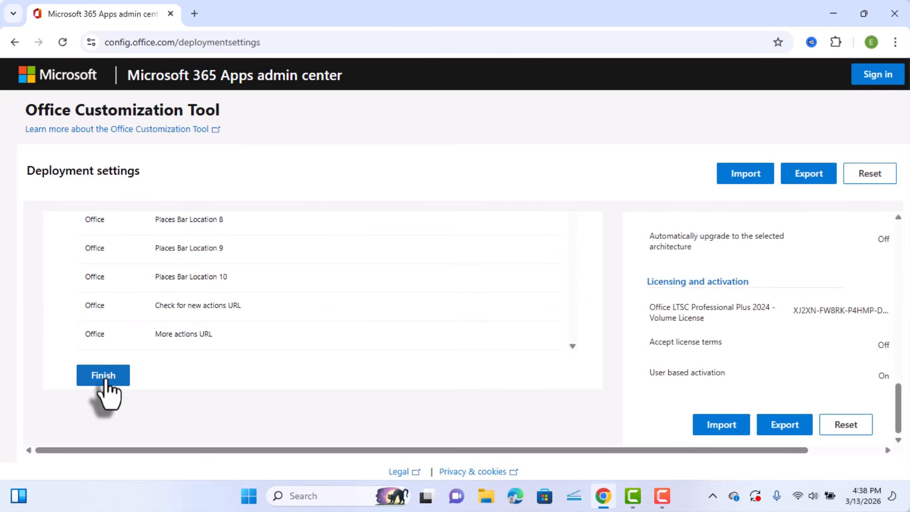
{"action": "left_click", "coordinate": [104, 378]}
- Start exporting the deployment configuration and set the default file format to Office Open XML formats
{"action": "scroll", "coordinate": [771, 273], "scroll_direction": "up", "scroll_amount": 14}
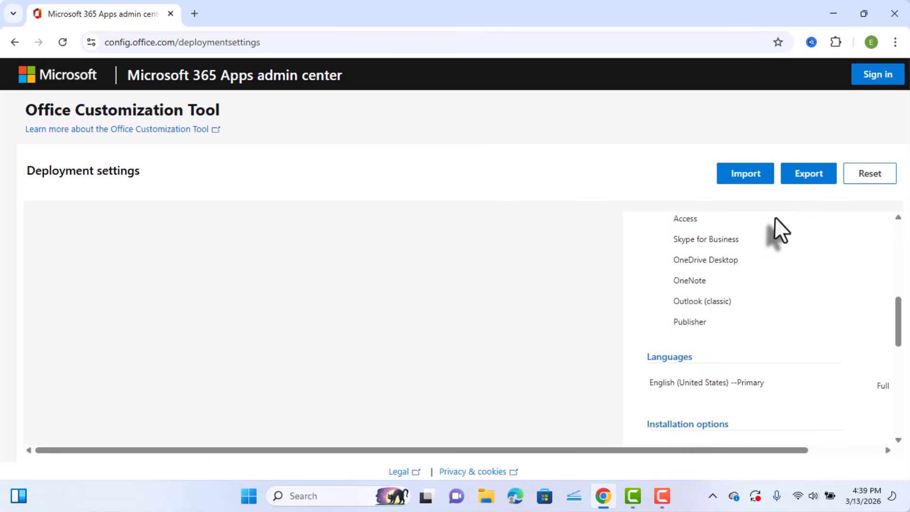
{"action": "left_click", "coordinate": [799, 176]}
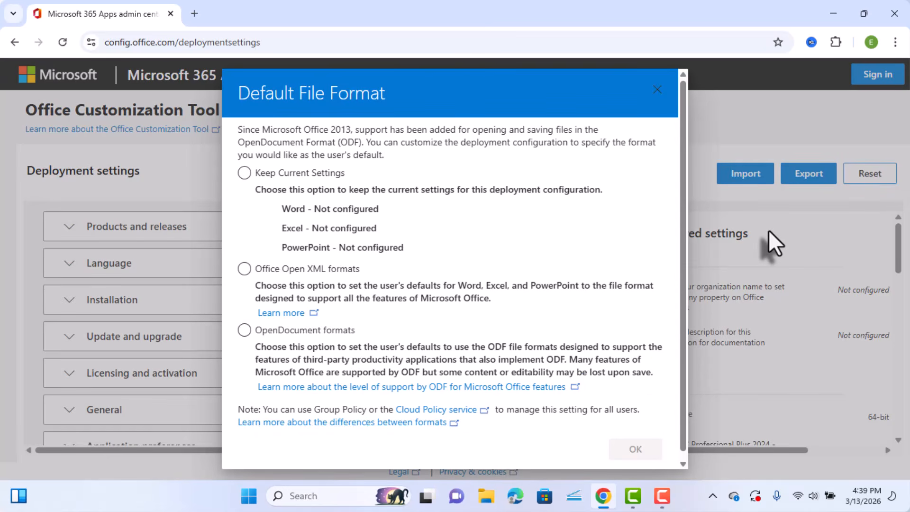
{"action": "left_click", "coordinate": [244, 269]}
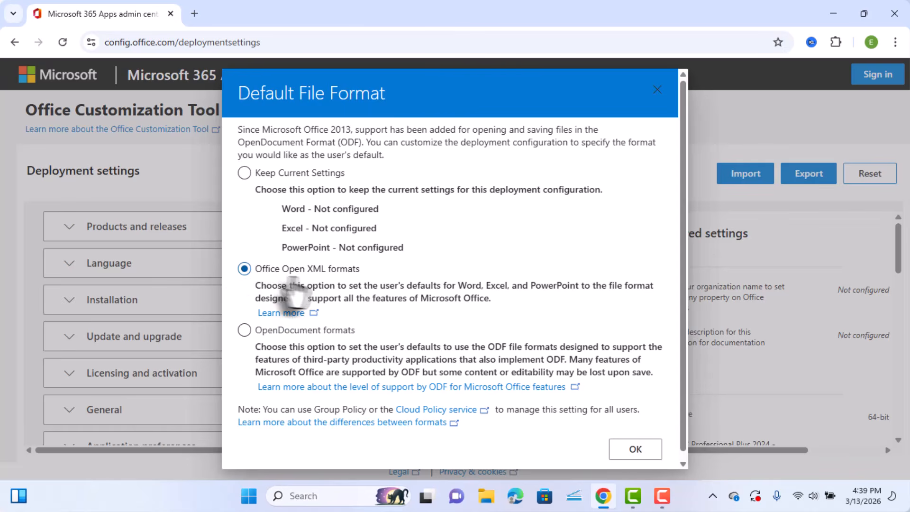
{"action": "left_click", "coordinate": [634, 450]}
- Accept the license agreement, export the configuration with the file name Configuration, and show the downloaded file in its folder
{"action": "left_click", "coordinate": [482, 322]}
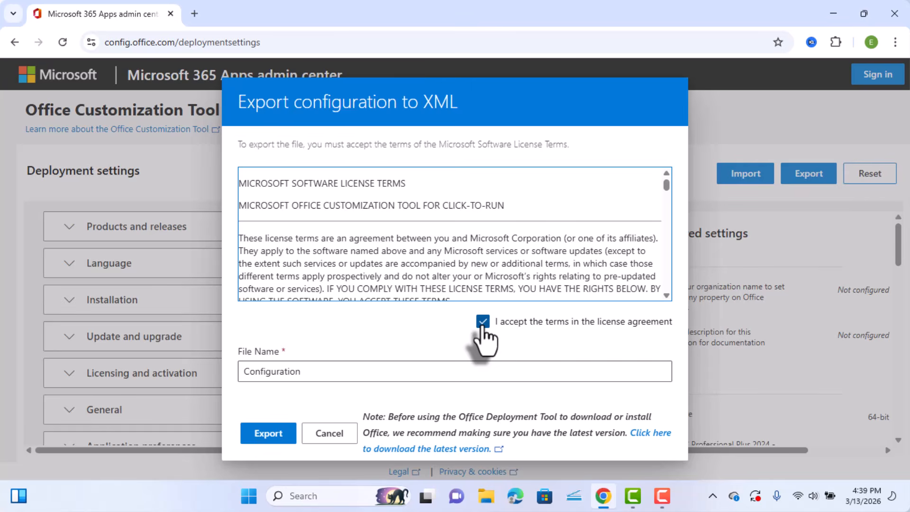
{"action": "left_click", "coordinate": [265, 436]}
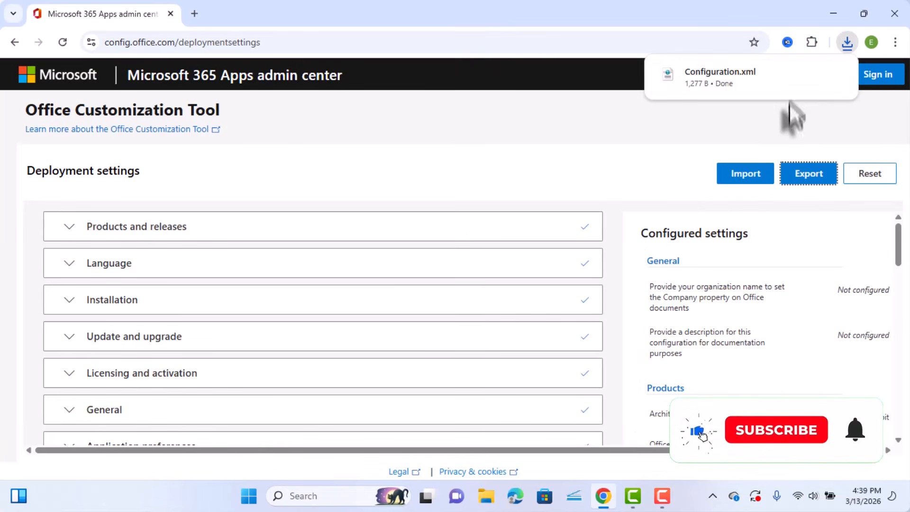
{"action": "mouse_move", "coordinate": [806, 80]}
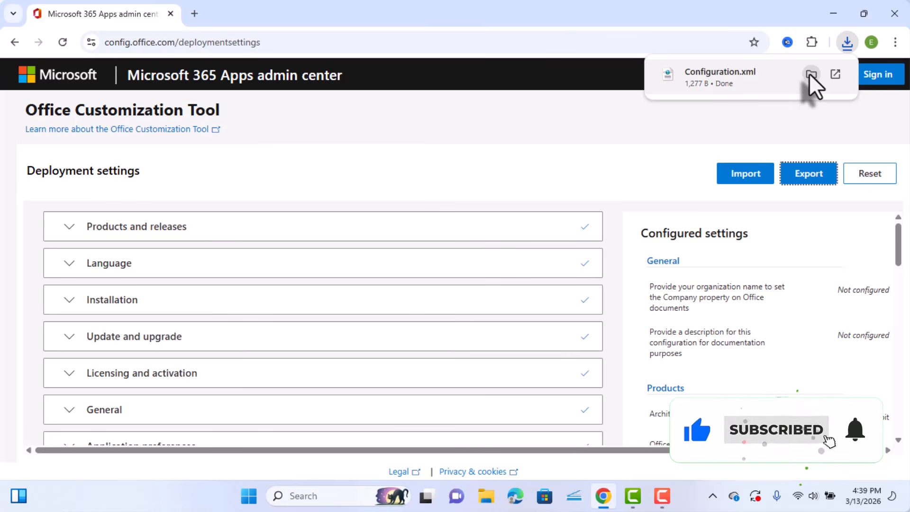
{"action": "left_click", "coordinate": [809, 75]}
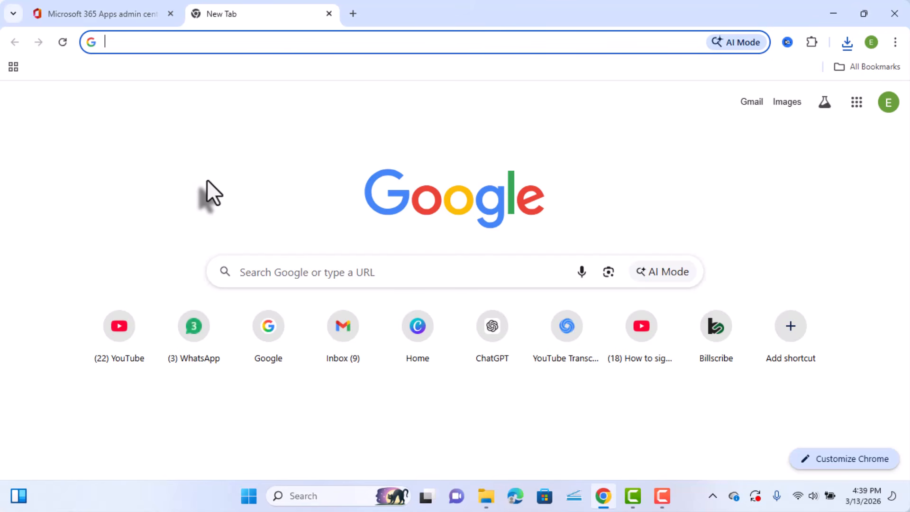
- Search the web for "office deployment tool" in a new tab and download the English version from the official Microsoft page
{"action": "type", "text": "of"}
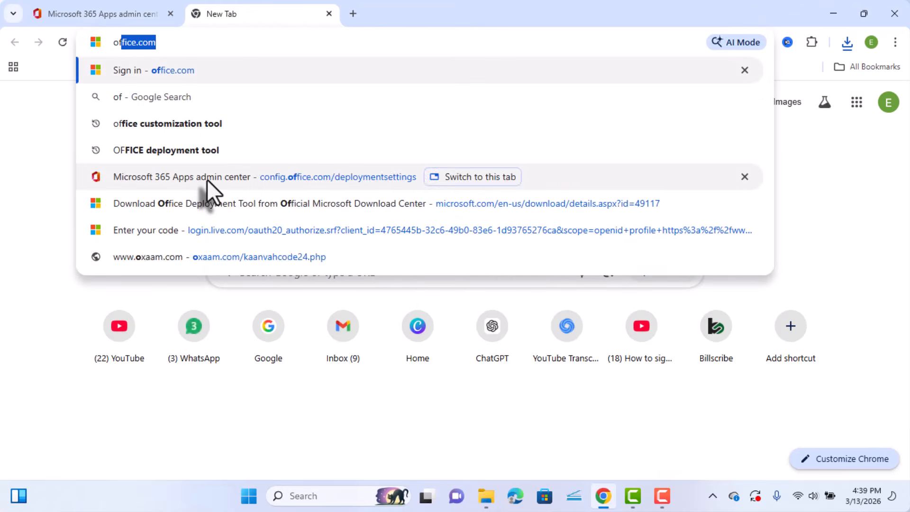
{"action": "type", "text": "fice deployment tool"}
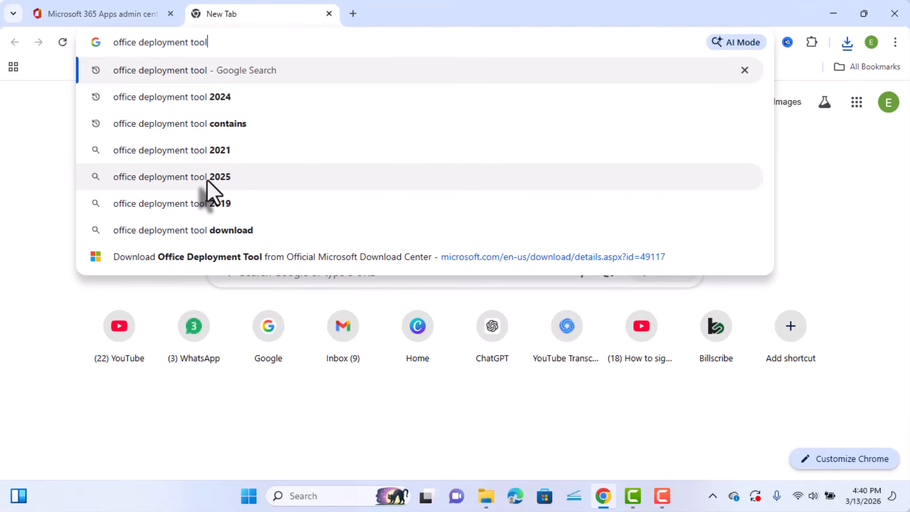
{"action": "key", "text": "Return"}
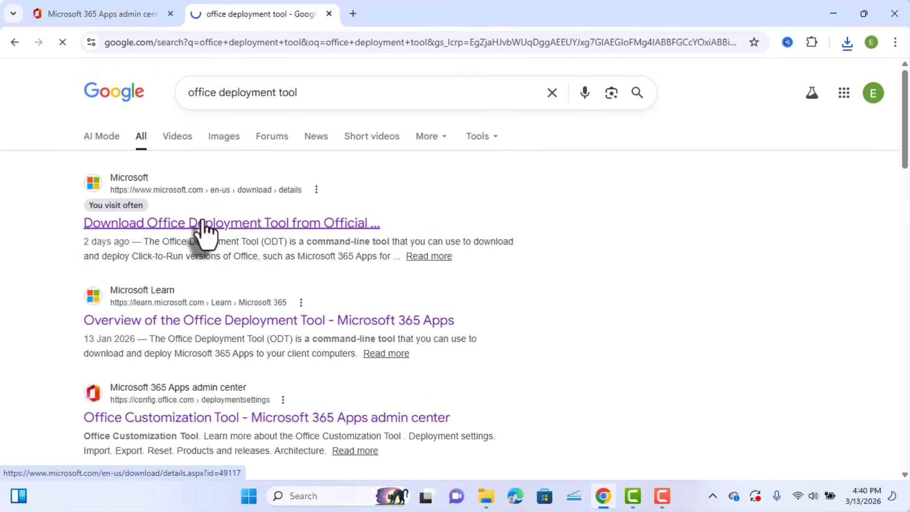
{"action": "left_click", "coordinate": [203, 222]}
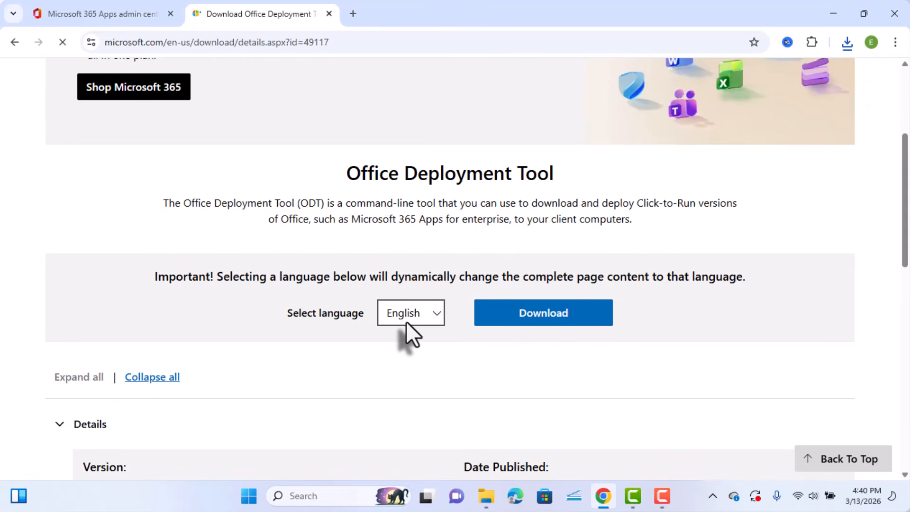
{"action": "left_click", "coordinate": [554, 320]}
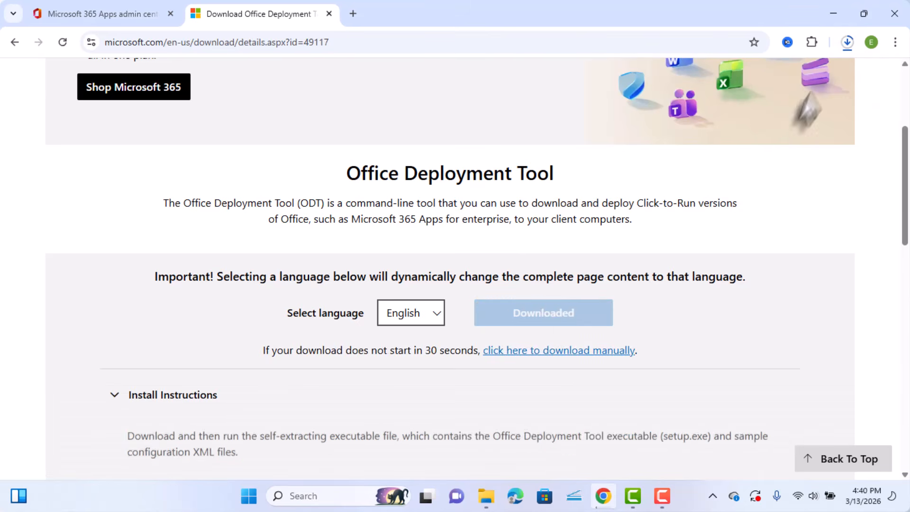
- Run the downloaded Office Deployment Tool from the Downloads folder and accept the Microsoft Software License Terms
{"action": "left_click", "coordinate": [843, 43]}
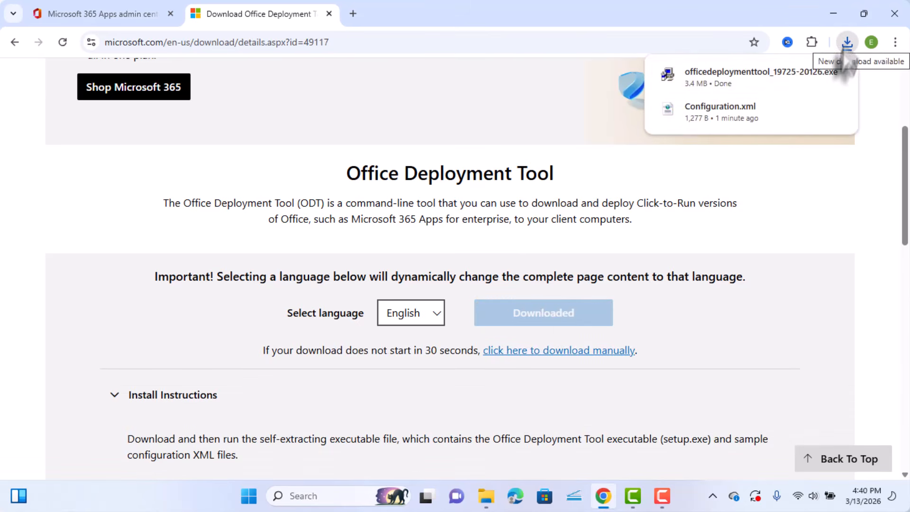
{"action": "left_click", "coordinate": [807, 75]}
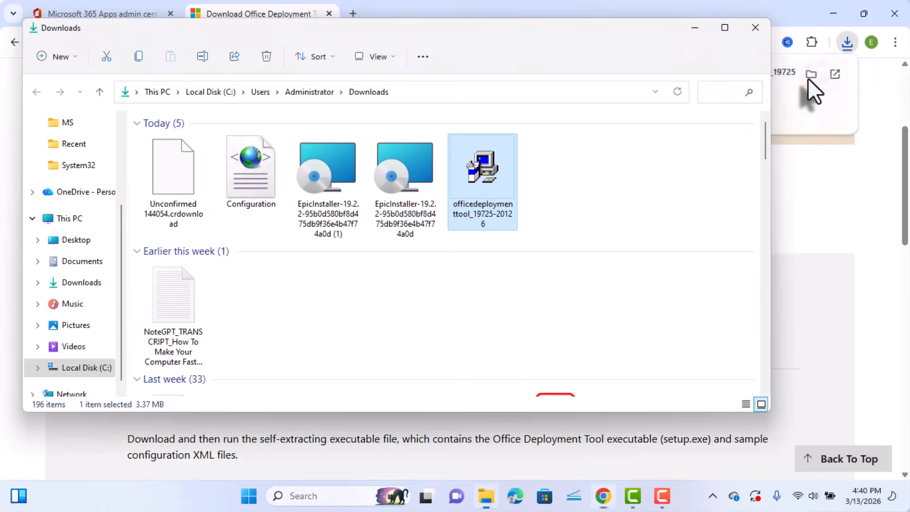
{"action": "double_click", "coordinate": [486, 176]}
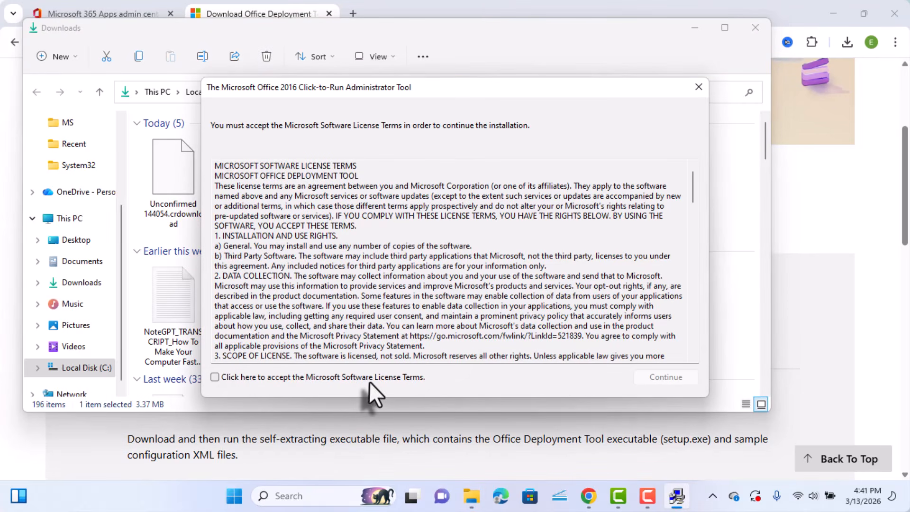
{"action": "left_click", "coordinate": [214, 376]}
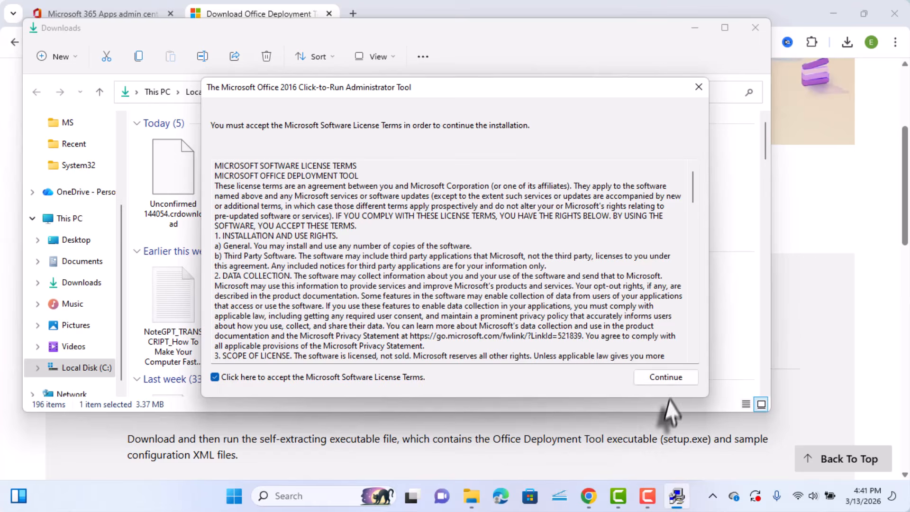
{"action": "left_click", "coordinate": [668, 379]}
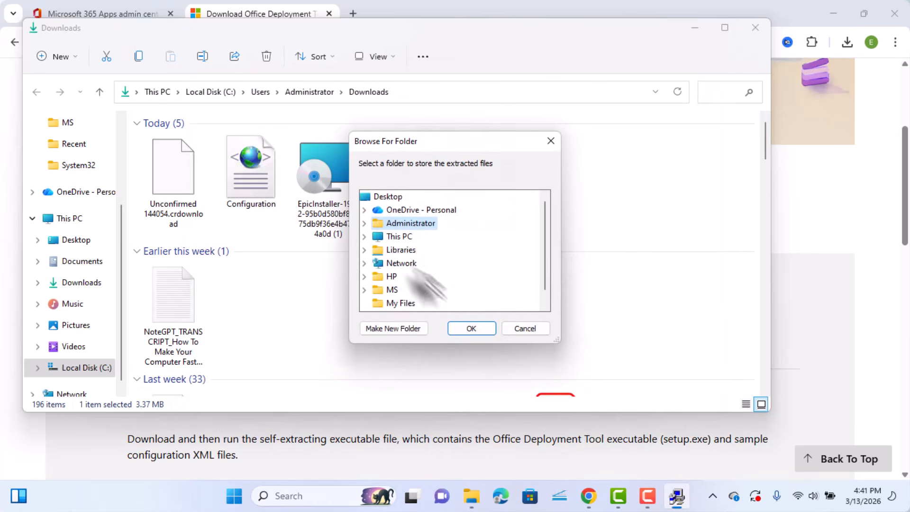
- Extract the deployment tool files into a new folder named Office inside Videos and dismiss the extraction message
{"action": "scroll", "coordinate": [396, 264], "scroll_direction": "down", "scroll_amount": 1}
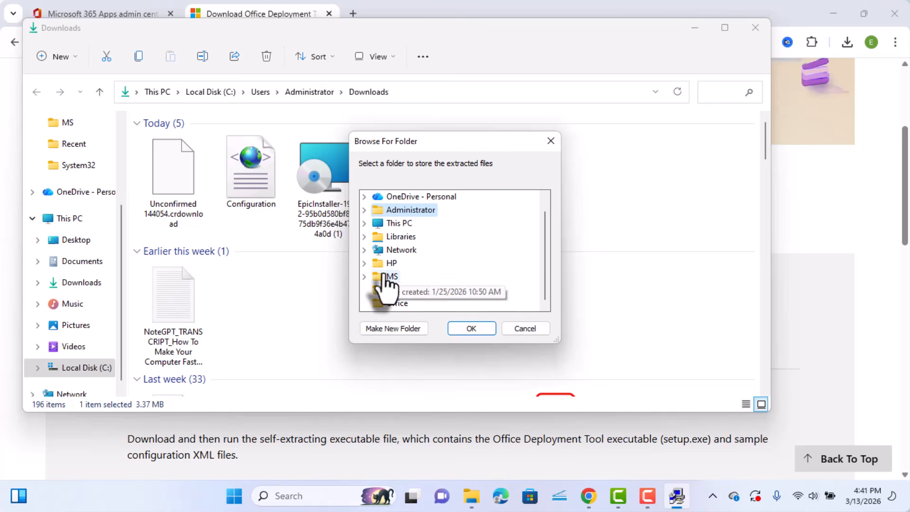
{"action": "left_click", "coordinate": [364, 223]}
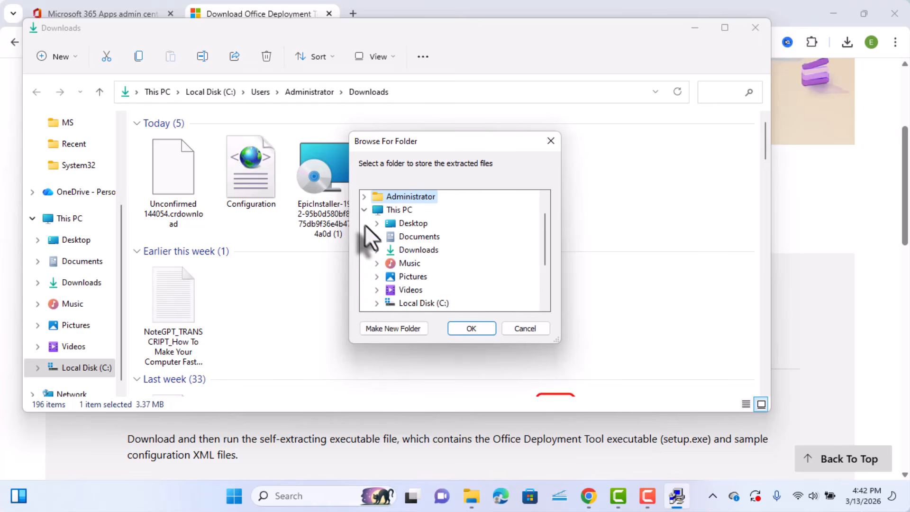
{"action": "left_click", "coordinate": [412, 289]}
{"action": "scroll", "coordinate": [440, 280], "scroll_direction": "down", "scroll_amount": 1}
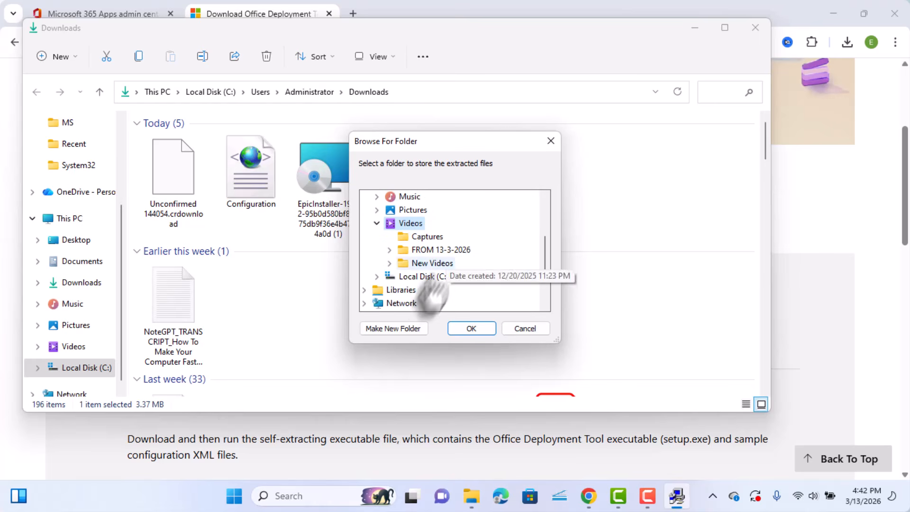
{"action": "left_click", "coordinate": [399, 325]}
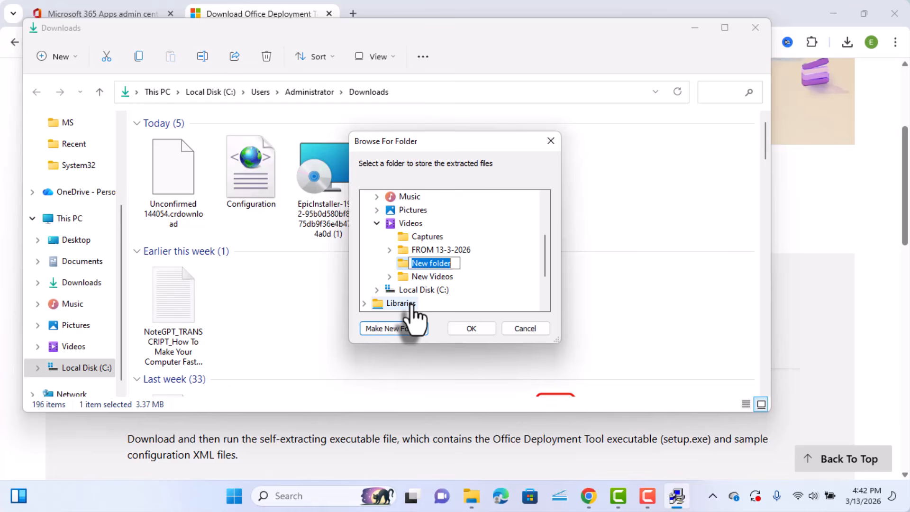
{"action": "type", "text": "O"}
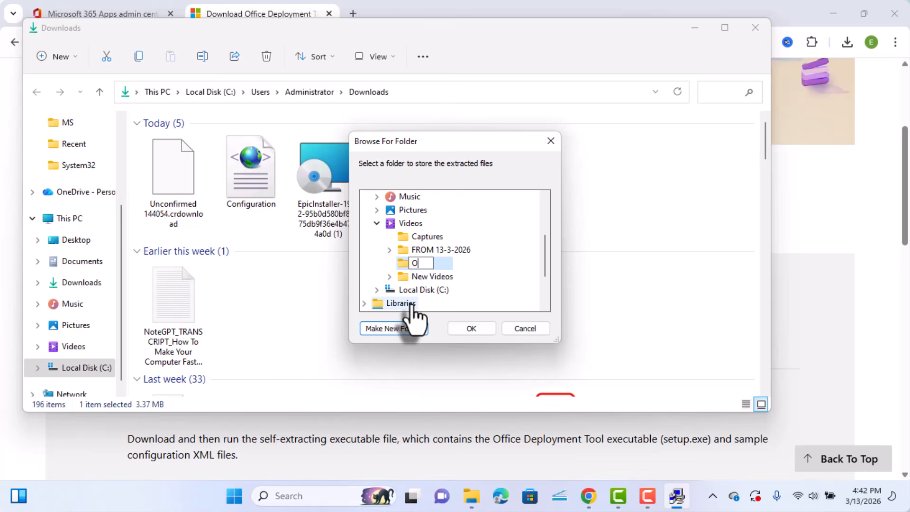
{"action": "type", "text": "ffice"}
{"action": "key", "text": "Return"}
{"action": "left_click", "coordinate": [472, 328]}
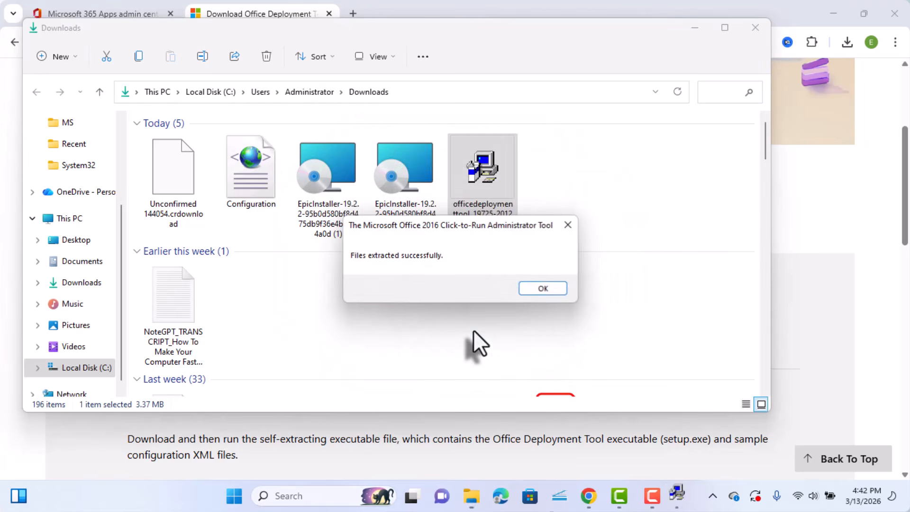
{"action": "left_click", "coordinate": [542, 288]}
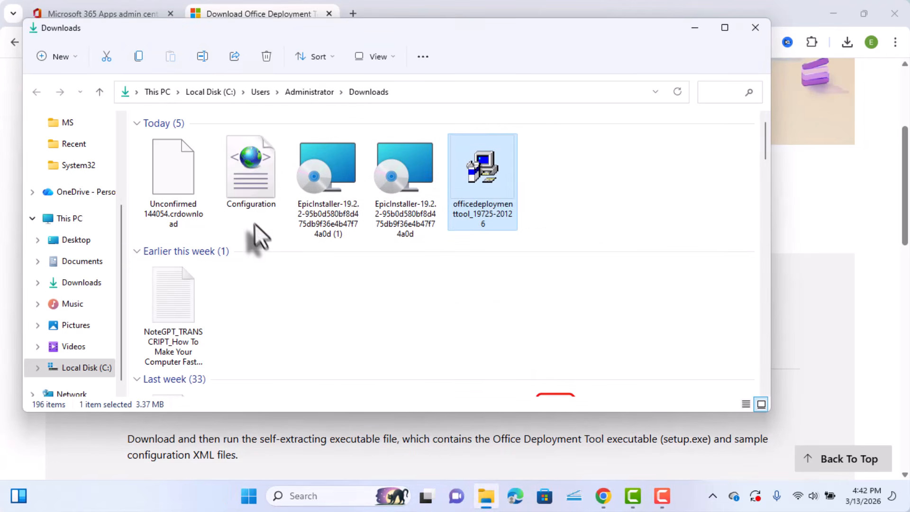
- Move the Configuration file from Downloads into the Office folder inside Videos
{"action": "left_click", "coordinate": [248, 175]}
{"action": "right_click", "coordinate": [250, 178]}
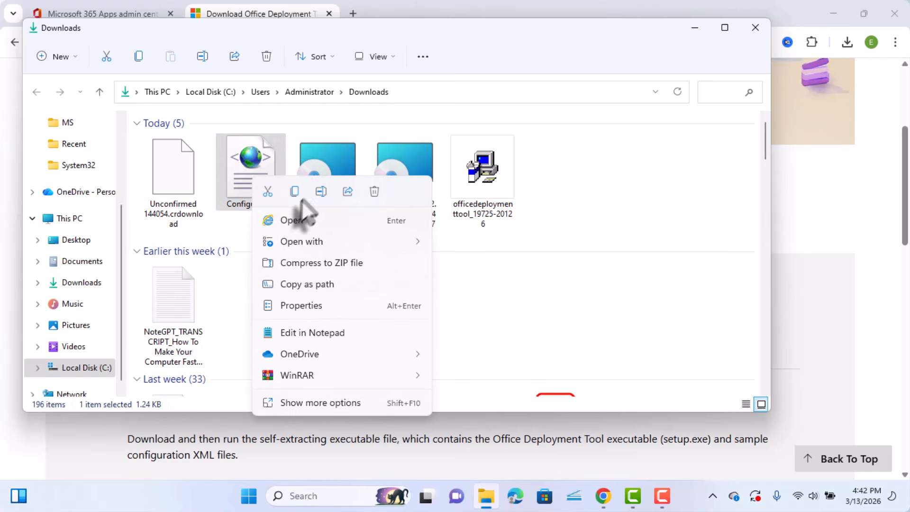
{"action": "left_click", "coordinate": [268, 192]}
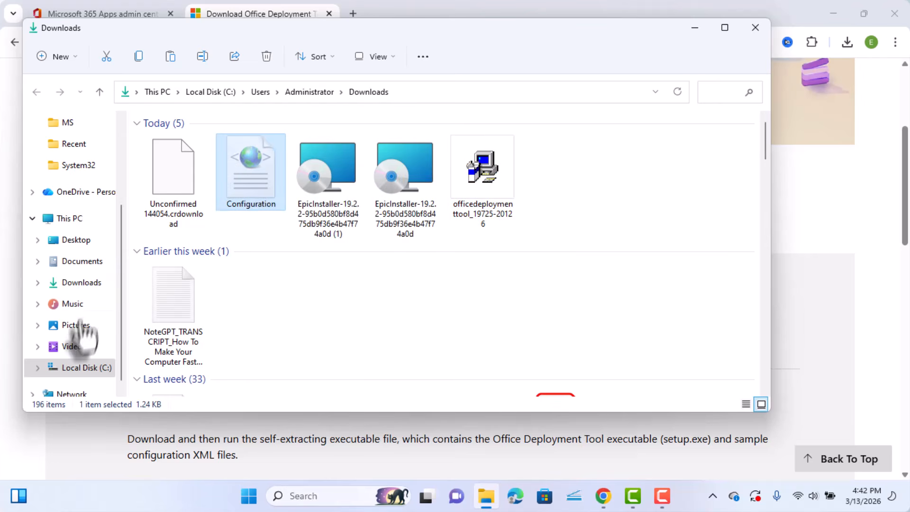
{"action": "left_click", "coordinate": [76, 348]}
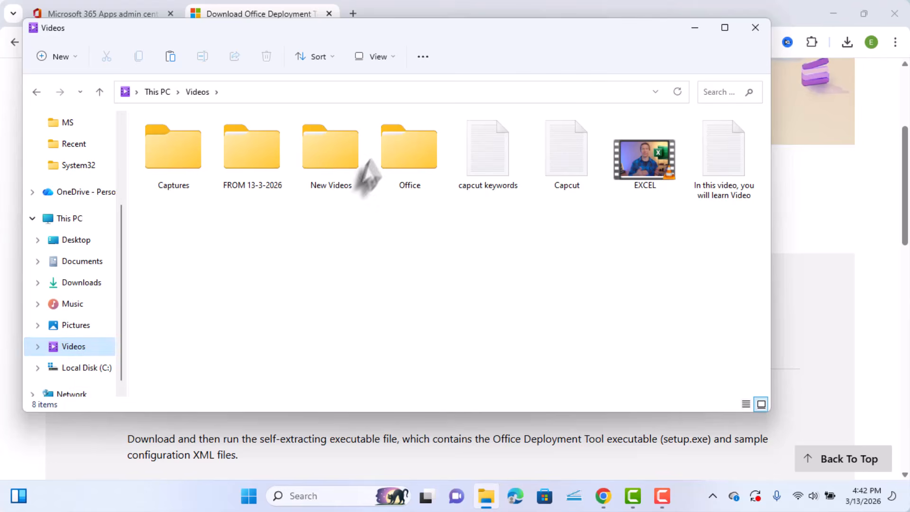
{"action": "double_click", "coordinate": [398, 161]}
{"action": "key", "text": "ctrl+v"}
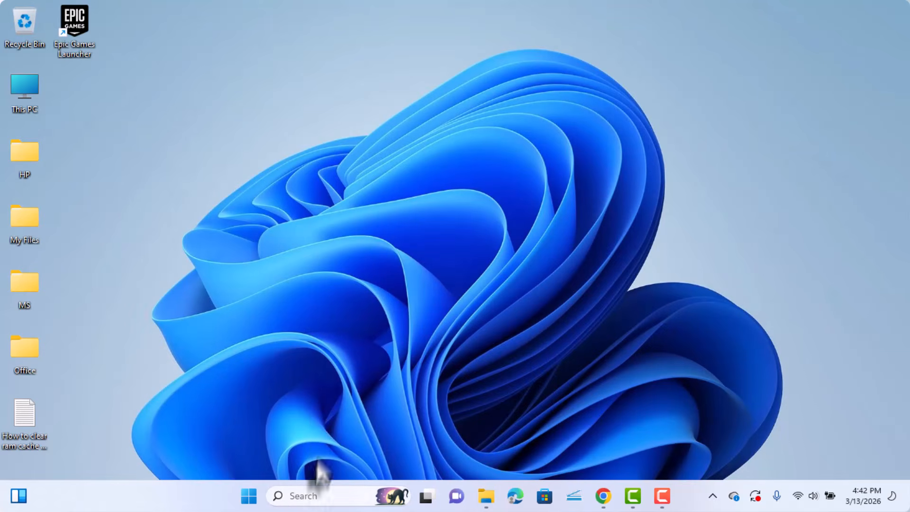
- Search Windows for "cmd" and run Command Prompt as administrator
{"action": "left_click", "coordinate": [303, 495]}
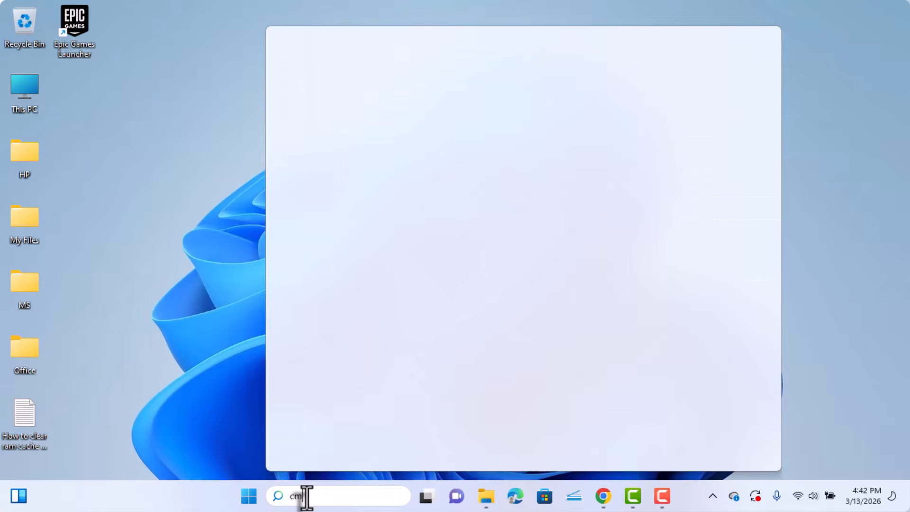
{"action": "type", "text": "cmd"}
{"action": "right_click", "coordinate": [374, 127]}
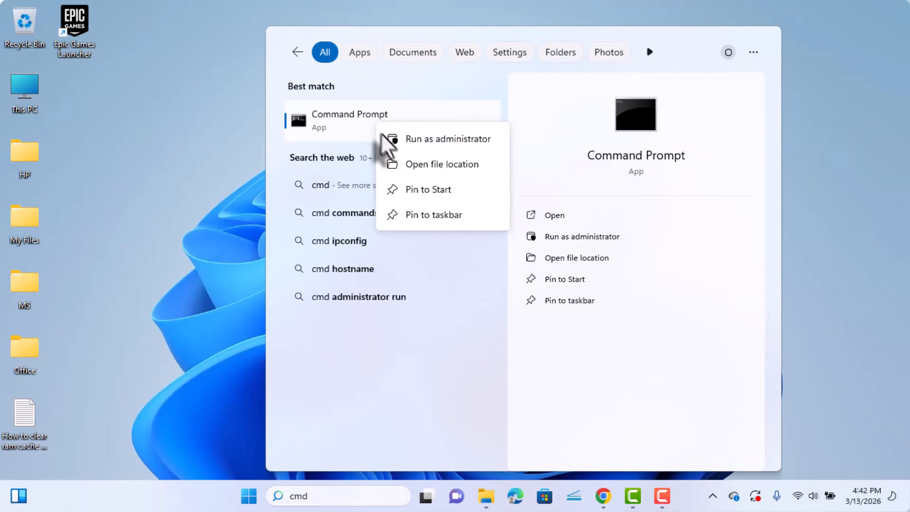
{"action": "left_click", "coordinate": [410, 138]}
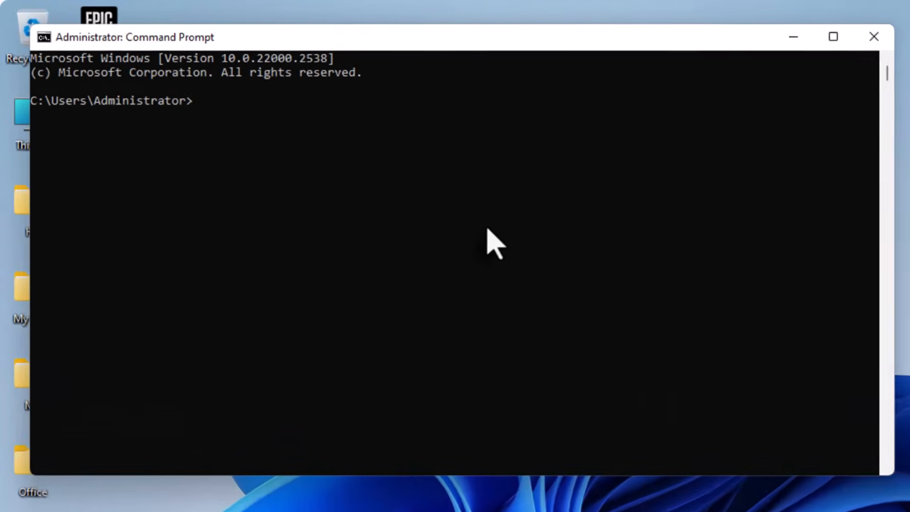
- Change the Command Prompt directory to C:\Users\Administrator\Videos\Office, using the path copied from the open Office folder in File Explorer
{"action": "type", "text": "cd"}
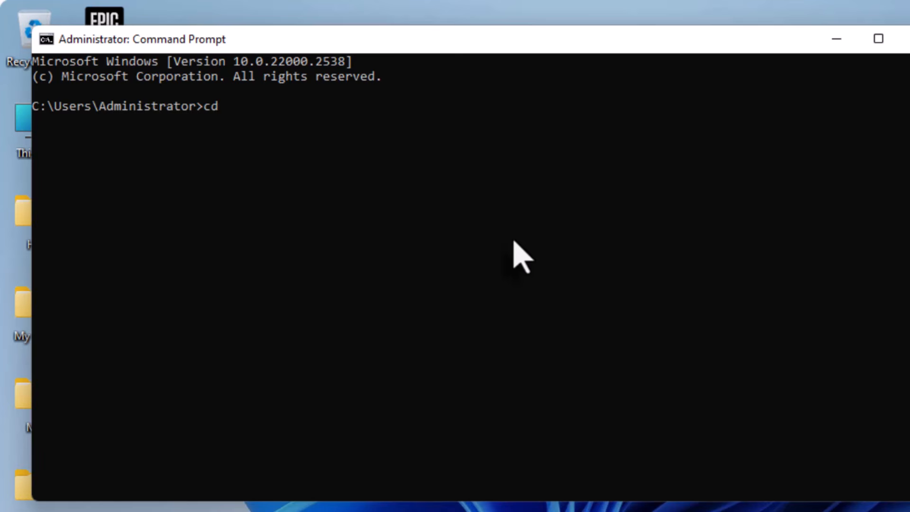
{"action": "key", "text": "alt+Tab"}
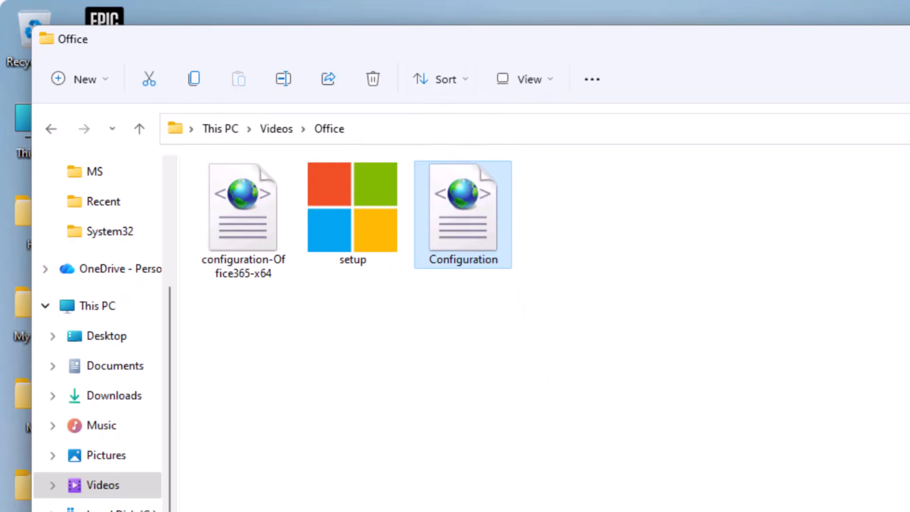
{"action": "left_click", "coordinate": [385, 138]}
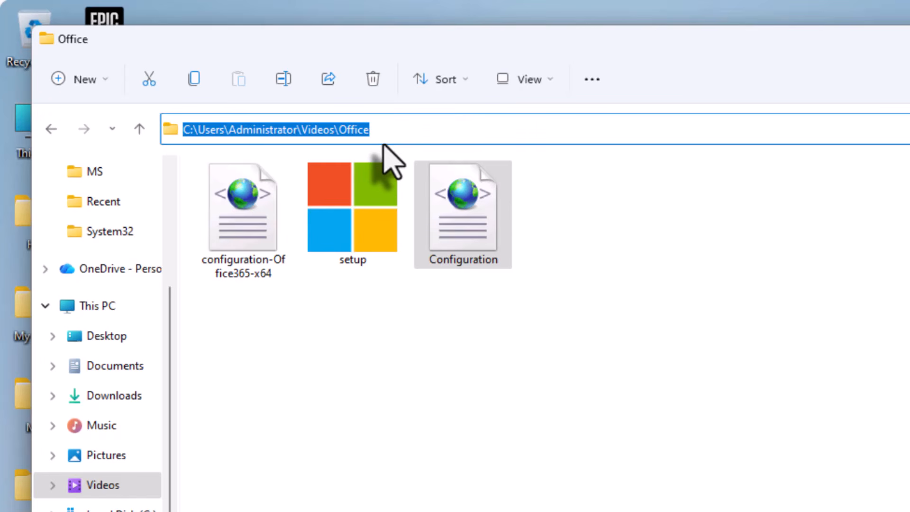
{"action": "key", "text": "ctrl+c"}
{"action": "key", "text": "alt+Tab"}
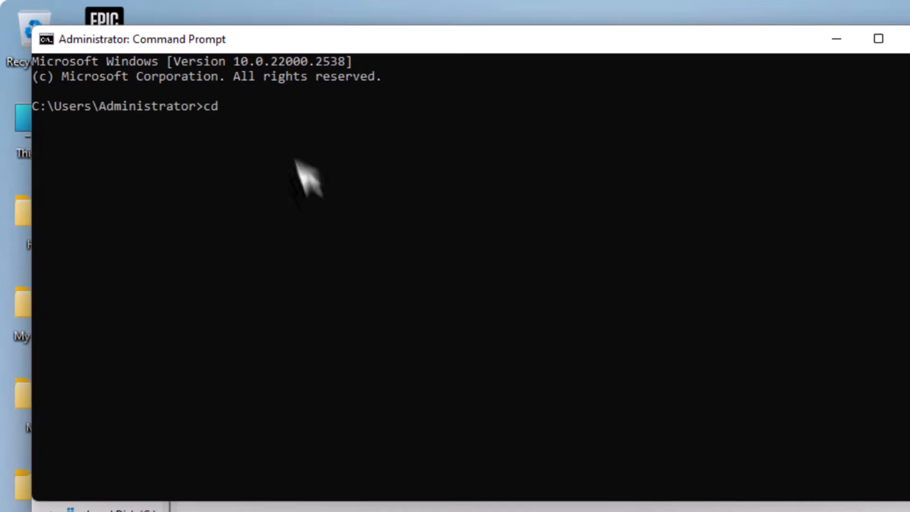
{"action": "left_click", "coordinate": [296, 121]}
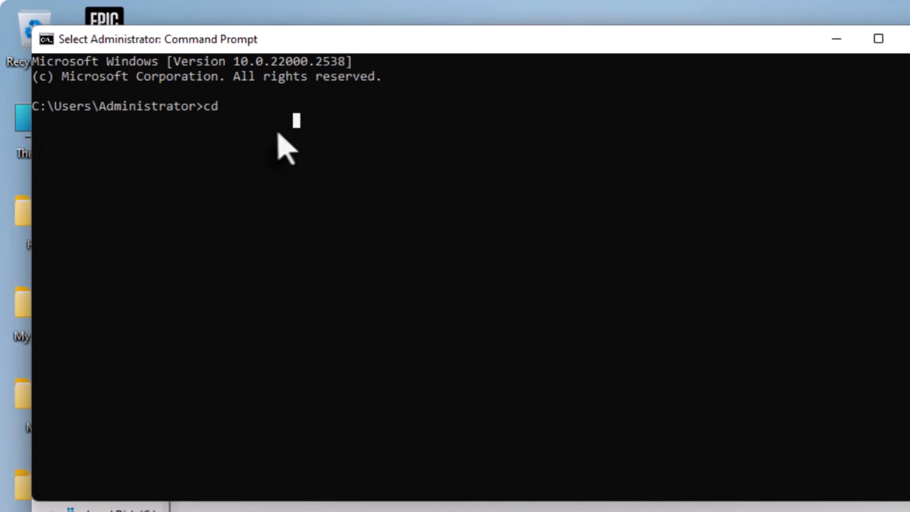
{"action": "key", "text": "ctrl+v"}
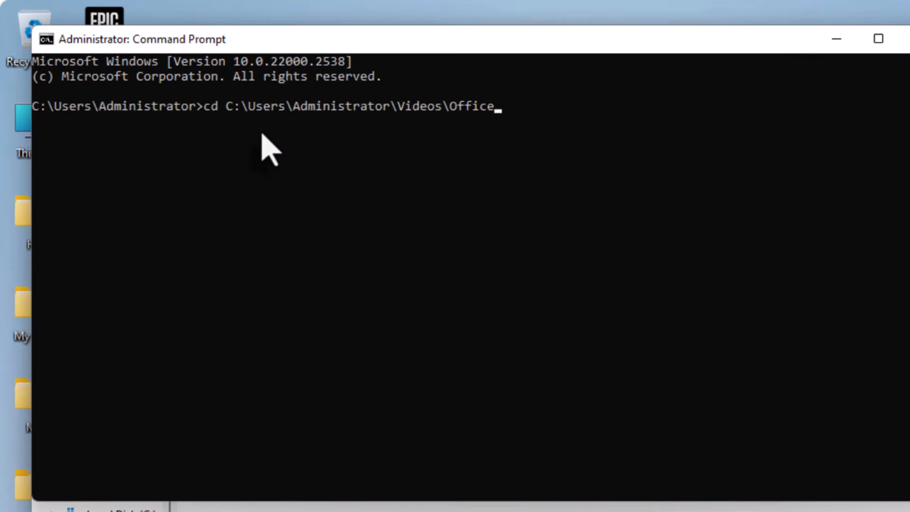
{"action": "key", "text": "Return"}
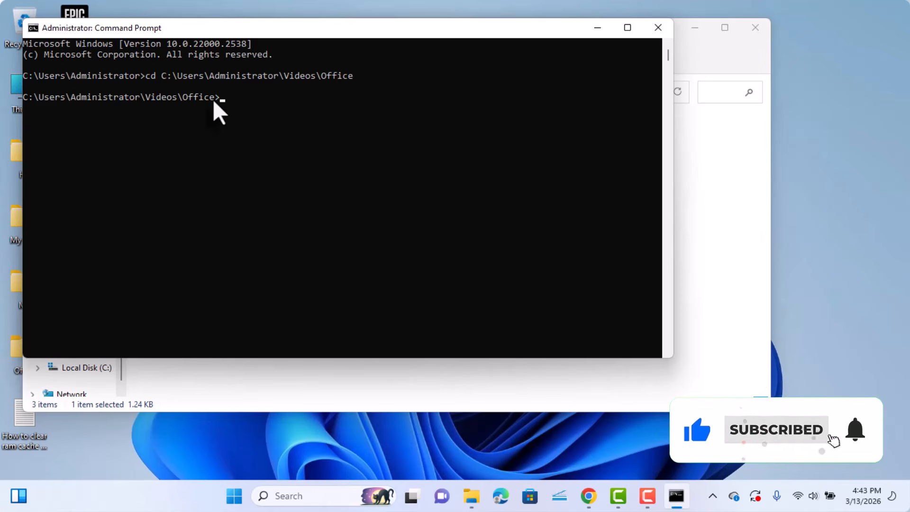
- Run the command setup.exe /configure Configuration.xml to install the Office apps
{"action": "type", "text": "se"}
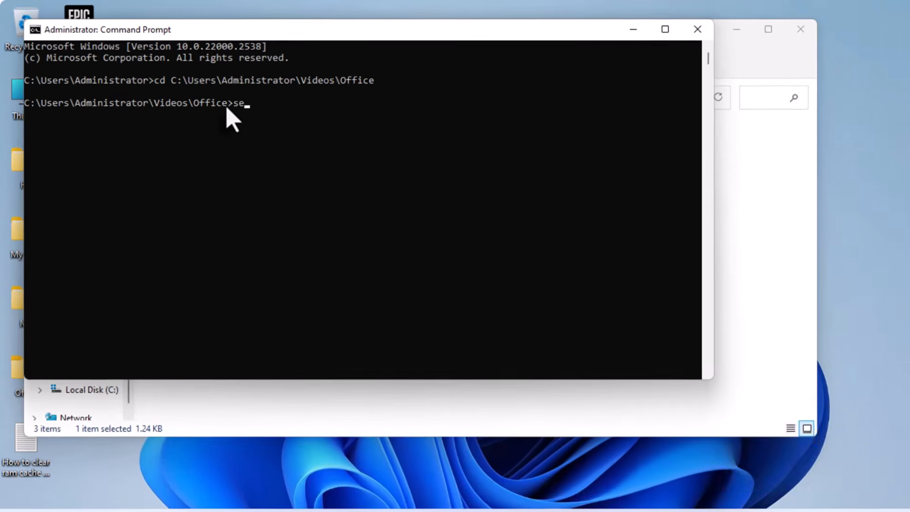
{"action": "type", "text": "t"}
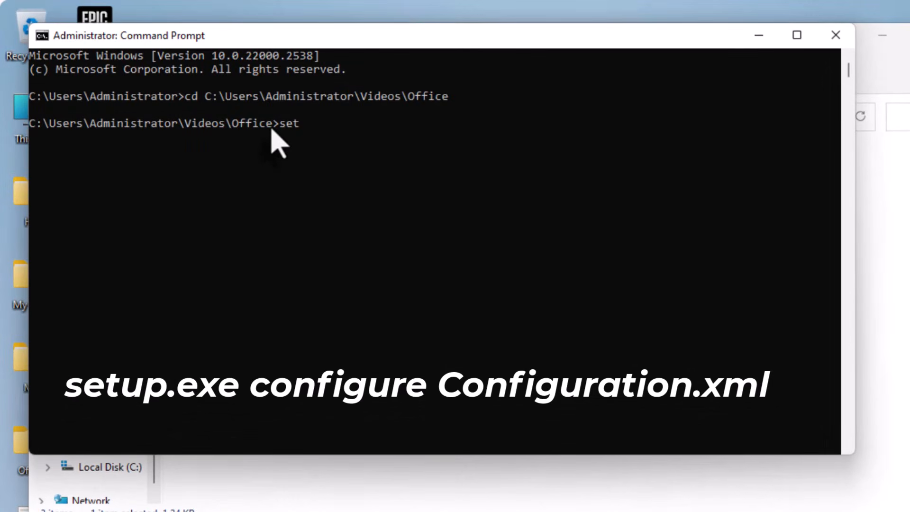
{"action": "type", "text": "up.exe /"}
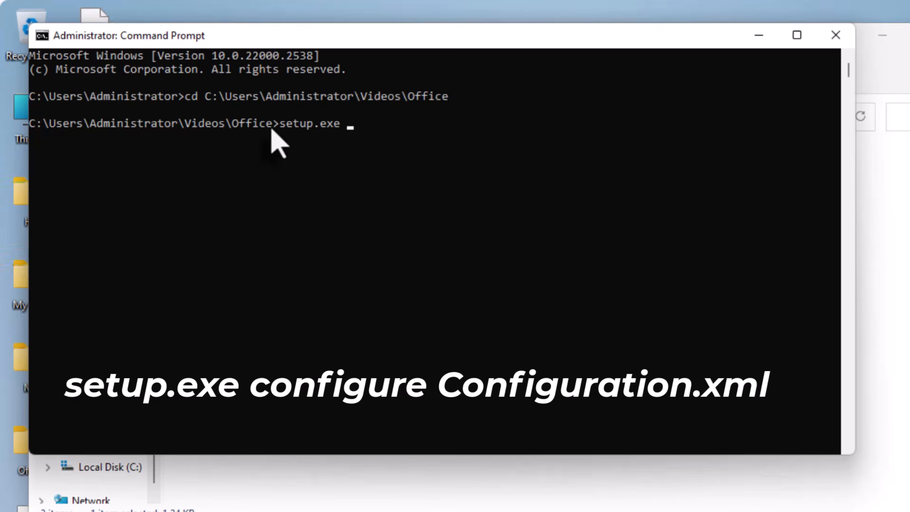
{"action": "type", "text": "con"}
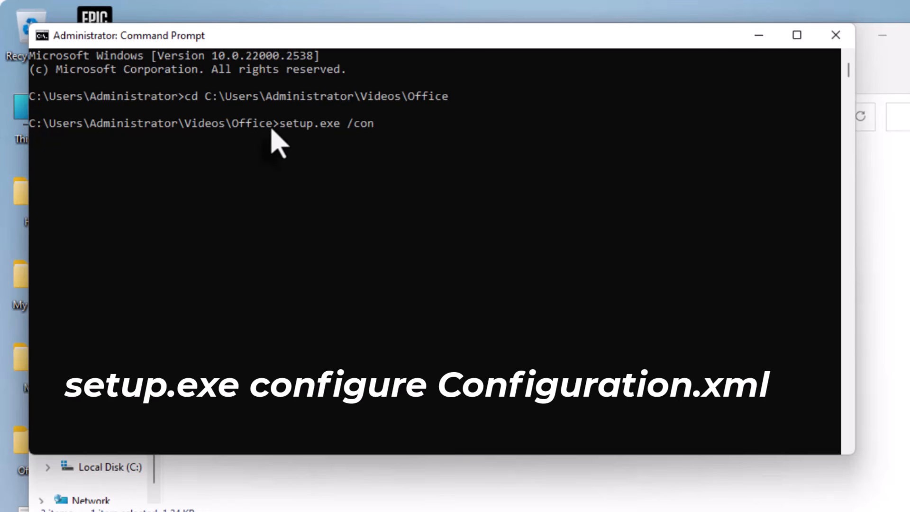
{"action": "type", "text": "figure Configu"}
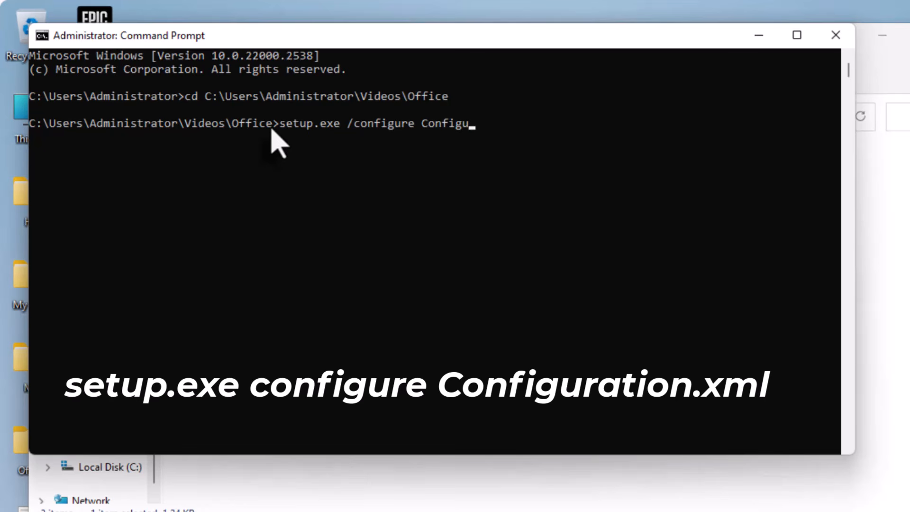
{"action": "type", "text": "ration"}
{"action": "key", "text": "BackSpace"}
{"action": "type", "text": ".xml"}
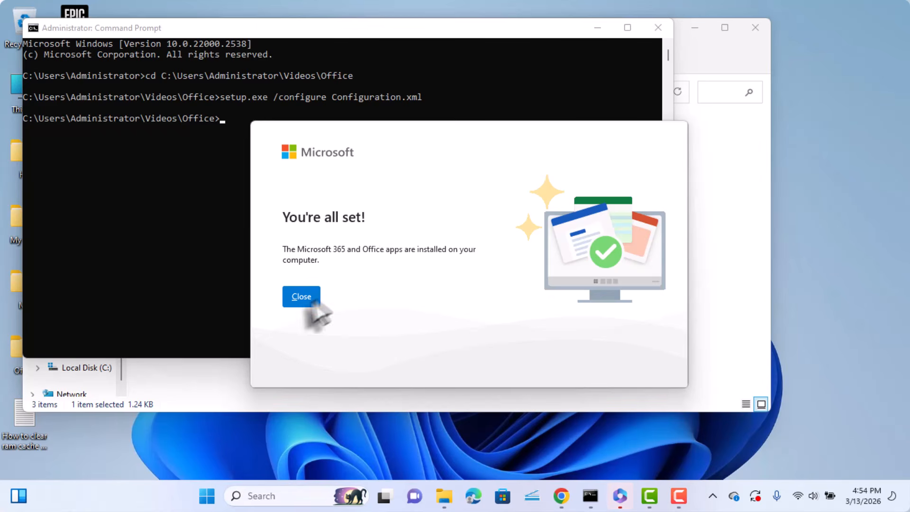
- Close the finished Office installer window and end the Command Prompt session with the exit command
{"action": "left_click", "coordinate": [301, 305]}
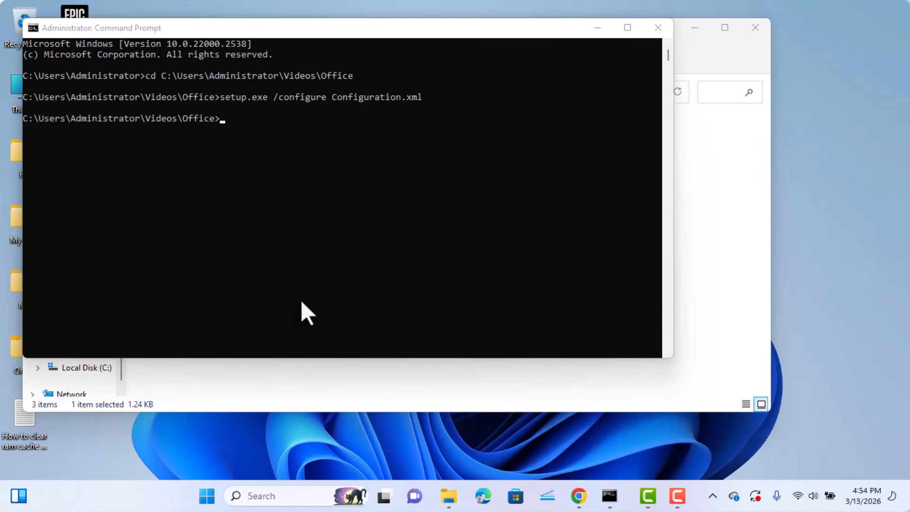
{"action": "left_click", "coordinate": [289, 121]}
{"action": "type", "text": "exit"}
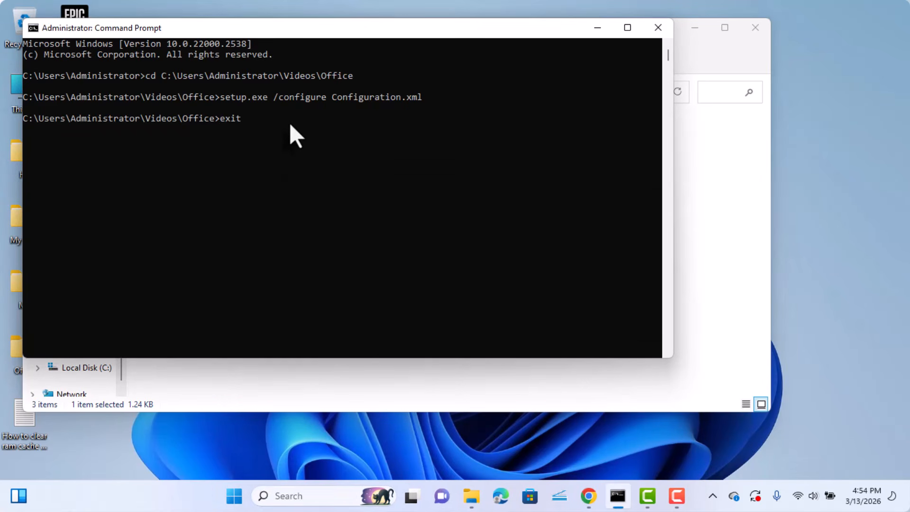
{"action": "key", "text": "Return"}
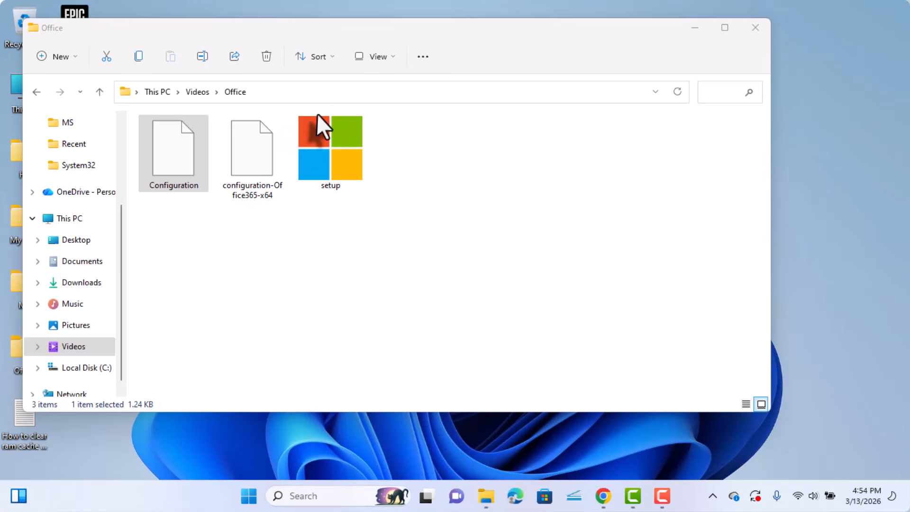
- Minimize the Office folder window and search Windows for "excel" to check for the Excel app
{"action": "left_click", "coordinate": [695, 28]}
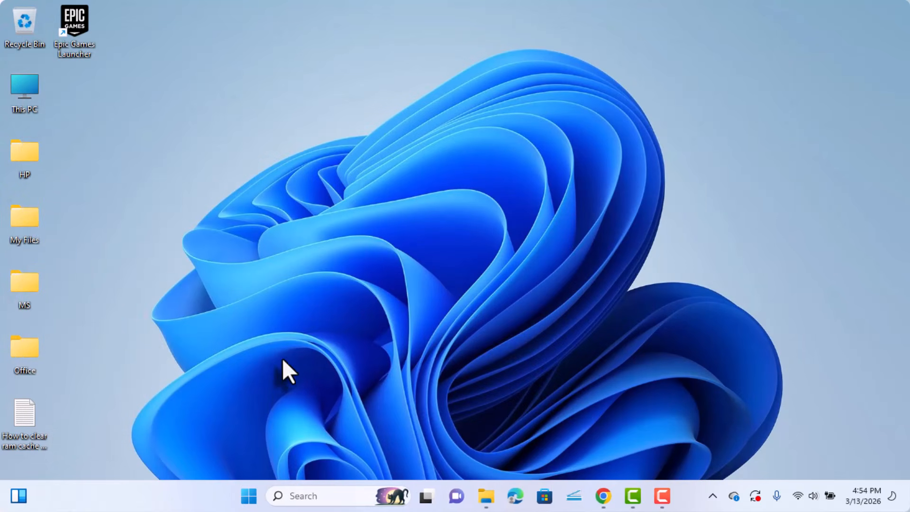
{"action": "left_click", "coordinate": [288, 496]}
{"action": "type", "text": "excel"}
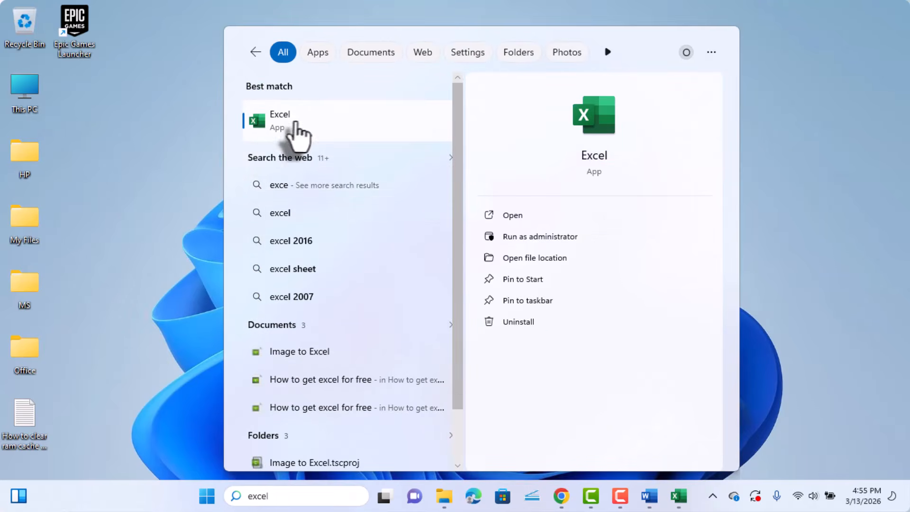
- Replace the Windows search term with "word" to check for the Word app
{"action": "key", "text": "BackSpace"}
{"action": "key", "text": "BackSpace"}
{"action": "key", "text": "BackSpace"}
{"action": "key", "text": "BackSpace"}
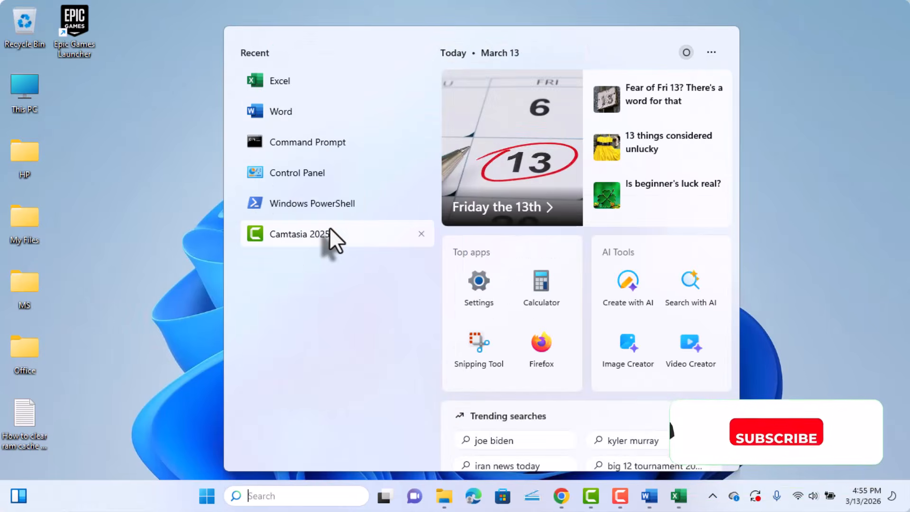
{"action": "type", "text": "word"}
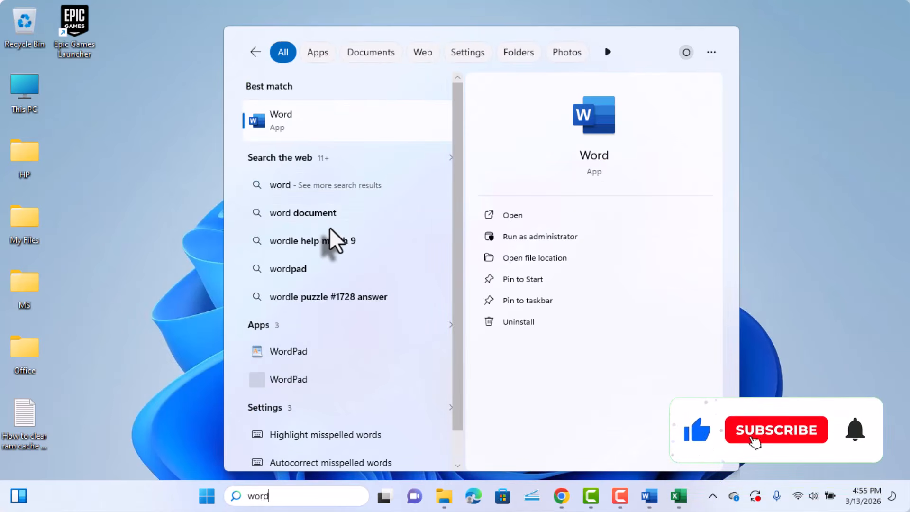
- Search Windows for "power" to check for the PowerPoint app, and close the search without opening anything
{"action": "key", "text": "BackSpace"}
{"action": "key", "text": "BackSpace"}
{"action": "key", "text": "BackSpace"}
{"action": "key", "text": "BackSpace"}
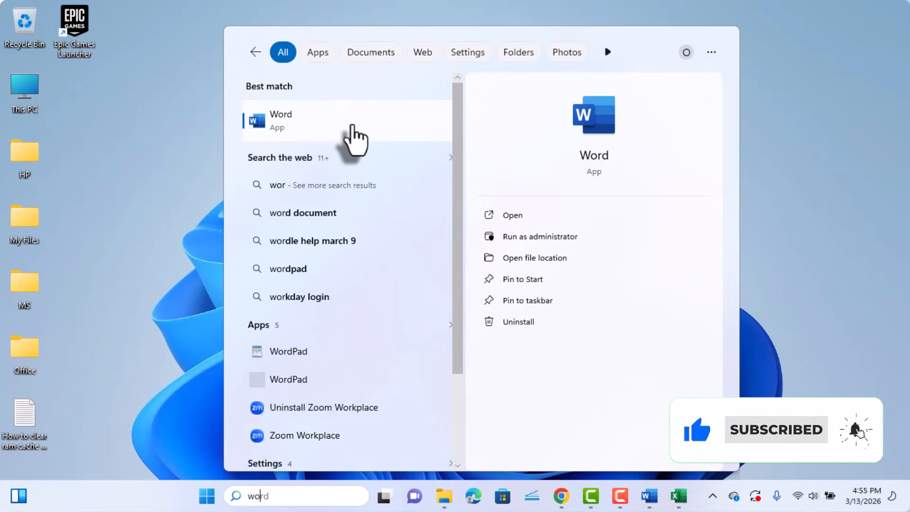
{"action": "type", "text": "power"}
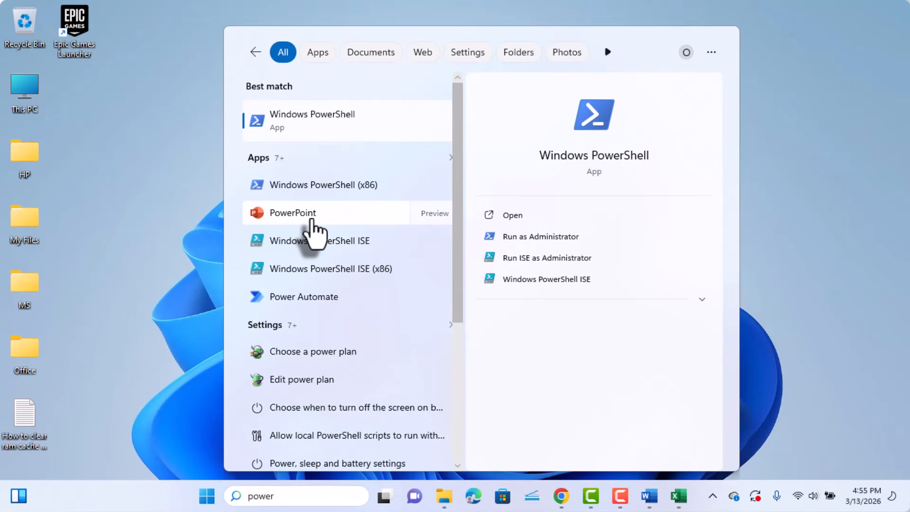
{"action": "left_click", "coordinate": [177, 218]}
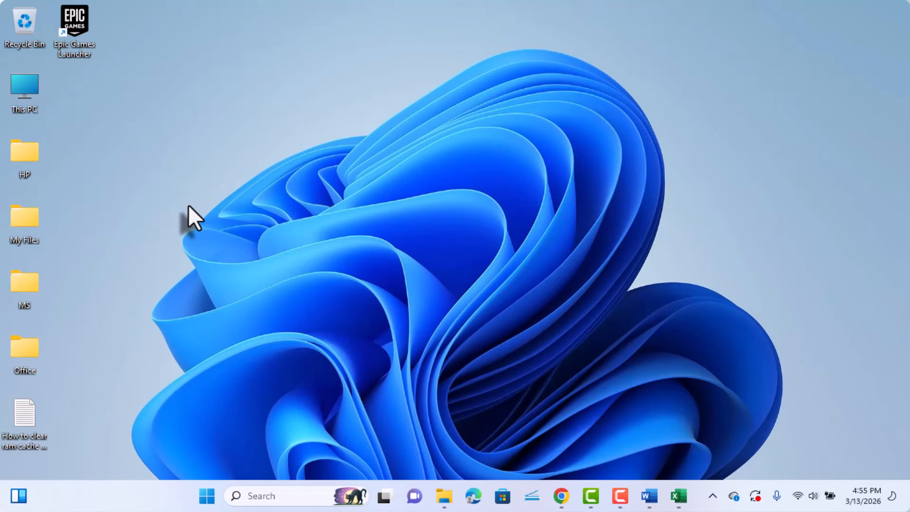